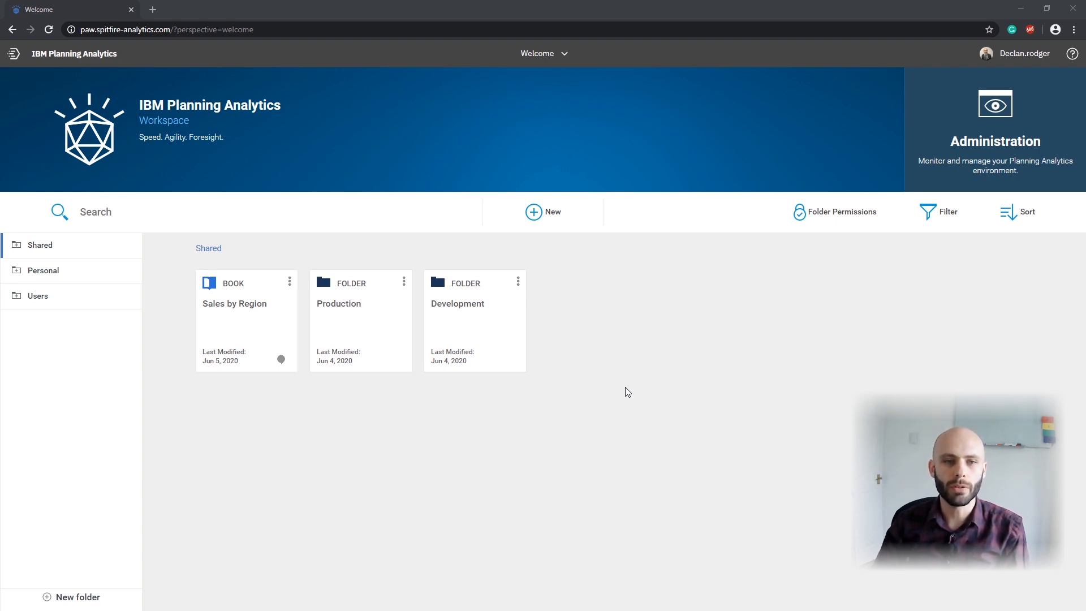
# Step: Open the Sales by Region book and show the Business_Unit_Map rows at level003
pyautogui.click(238, 322)
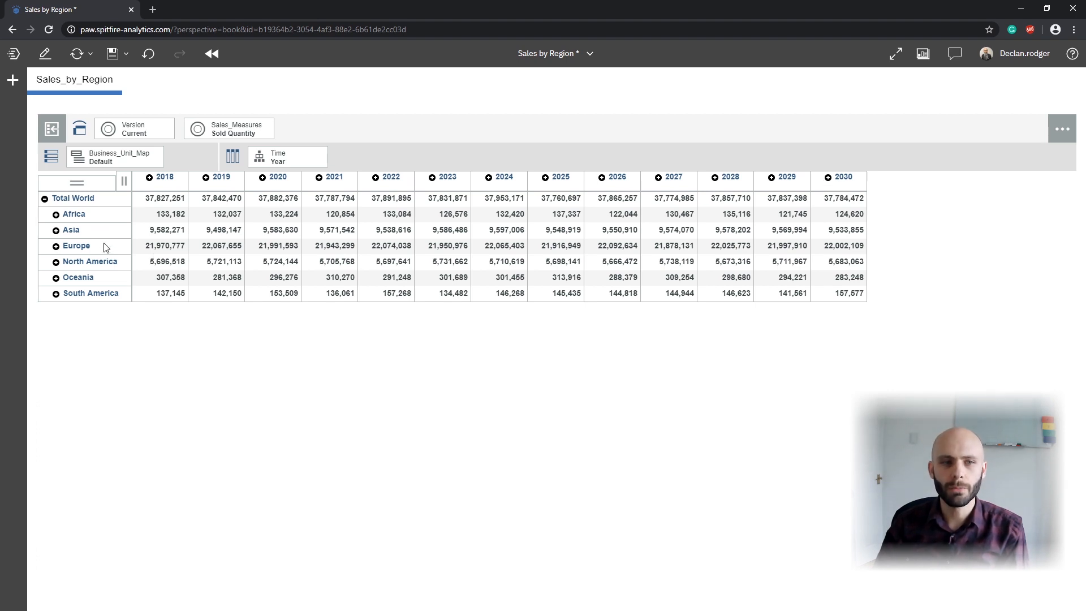
pyautogui.click(117, 164)
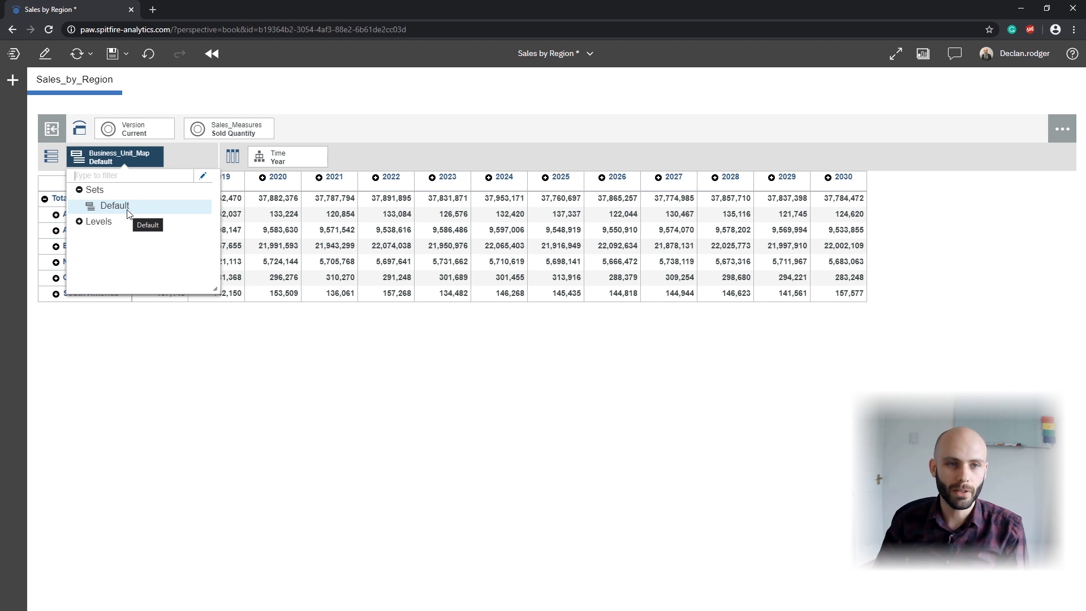
pyautogui.click(79, 222)
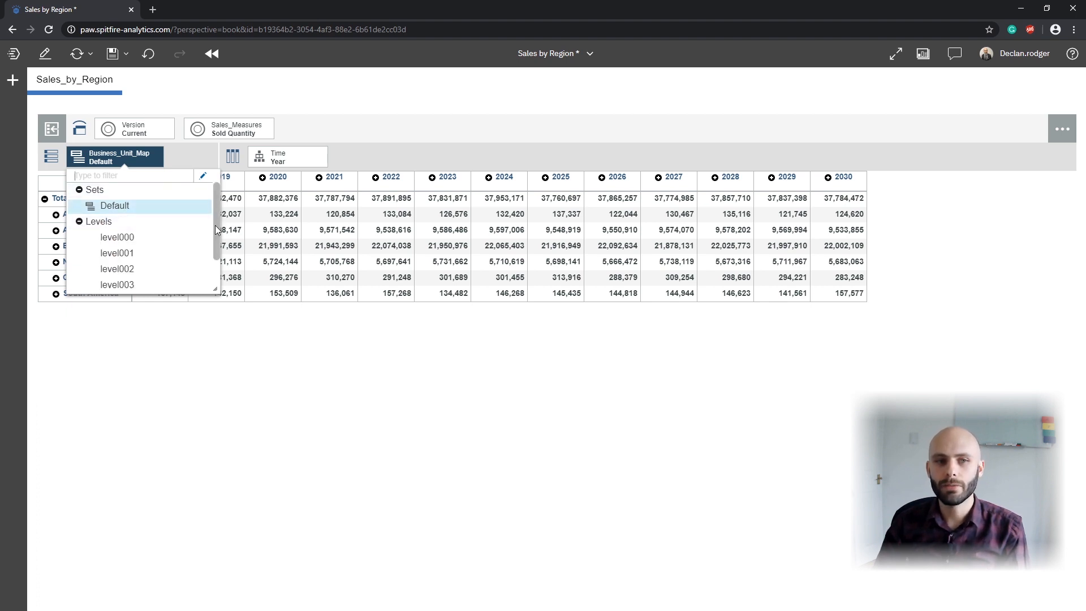
pyautogui.moveTo(216, 289); pyautogui.dragTo(228, 384)
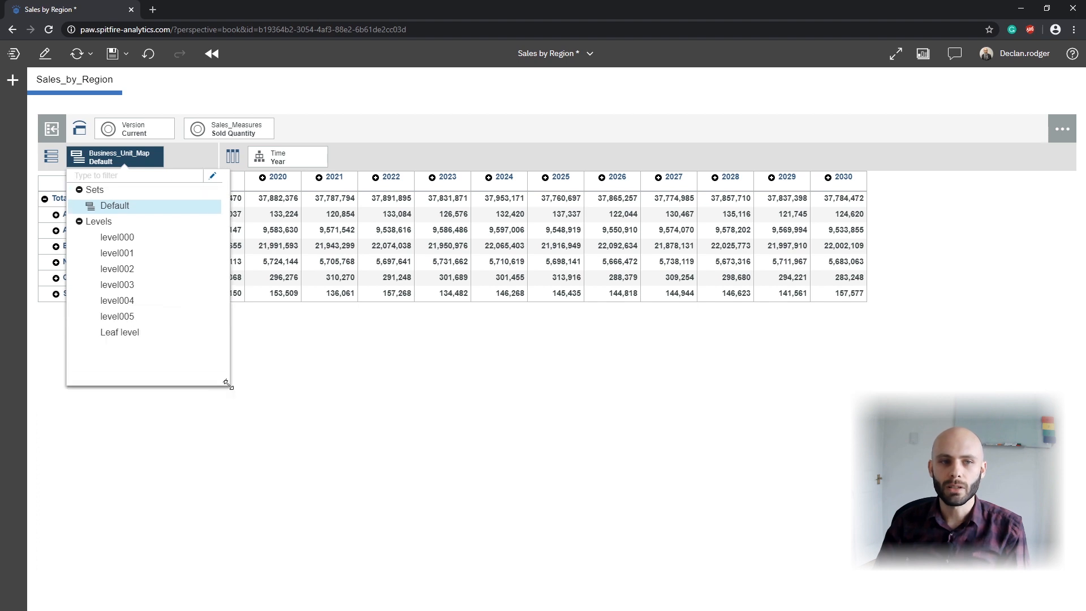
pyautogui.click(146, 287)
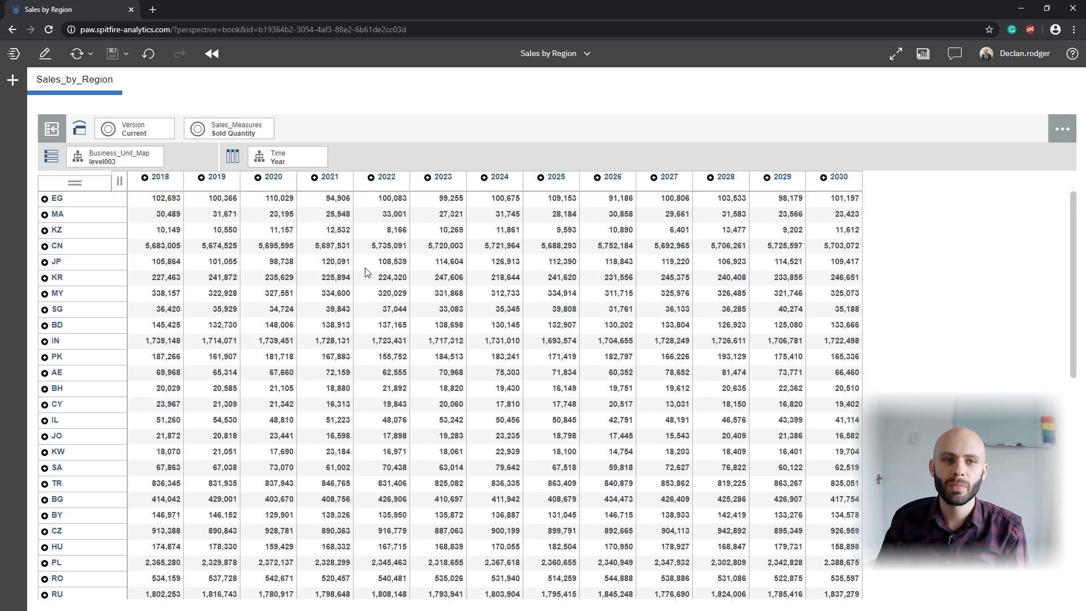
# Step: Switch the Business_Unit_Map rows back to the Default set
pyautogui.click(119, 164)
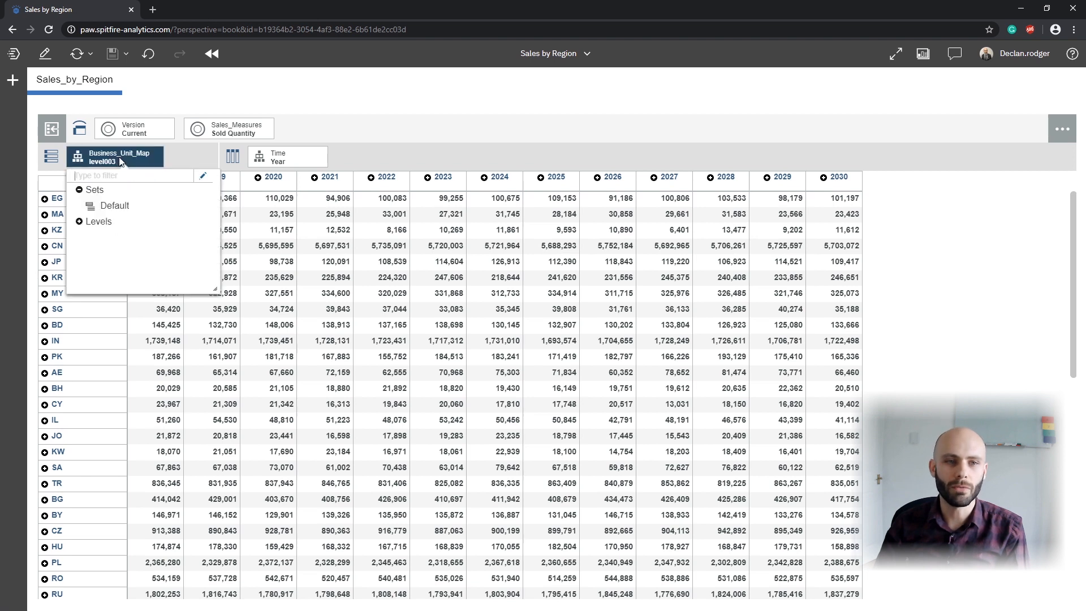
pyautogui.click(79, 222)
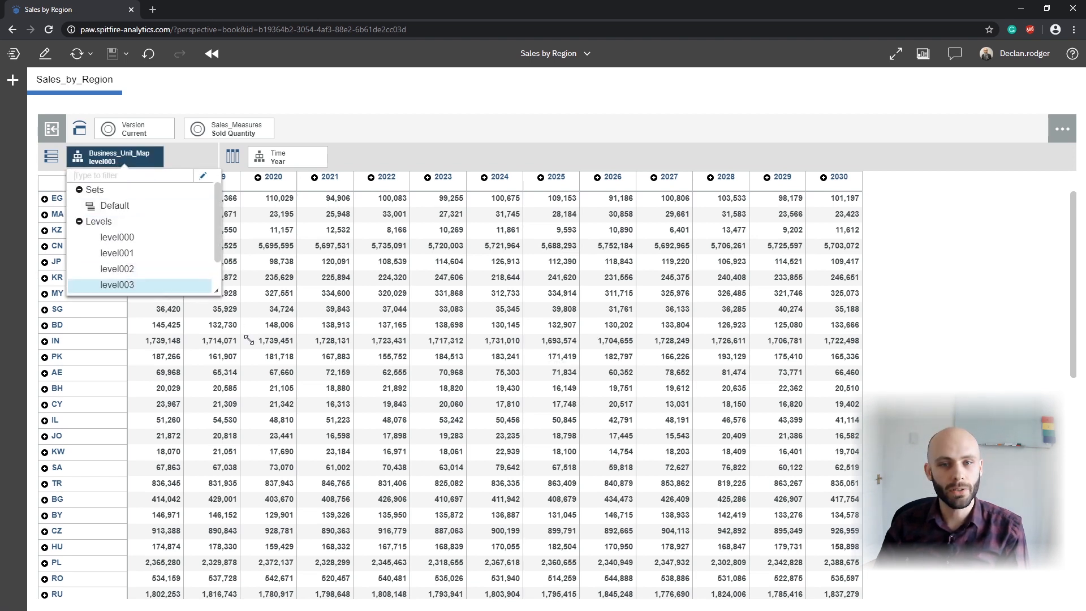
pyautogui.moveTo(237, 322); pyautogui.dragTo(292, 405)
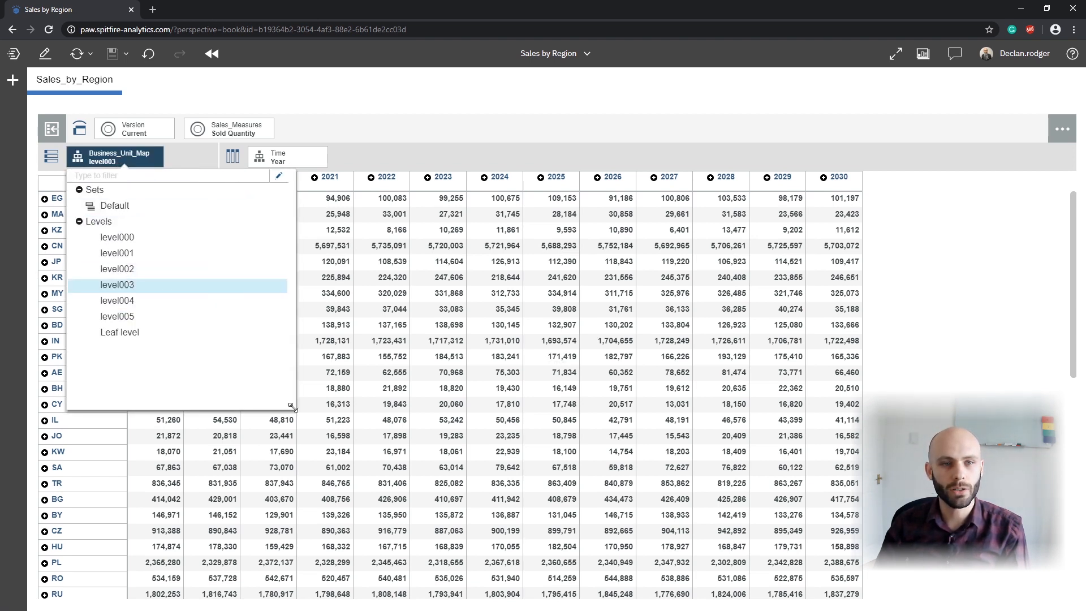
pyautogui.click(140, 215)
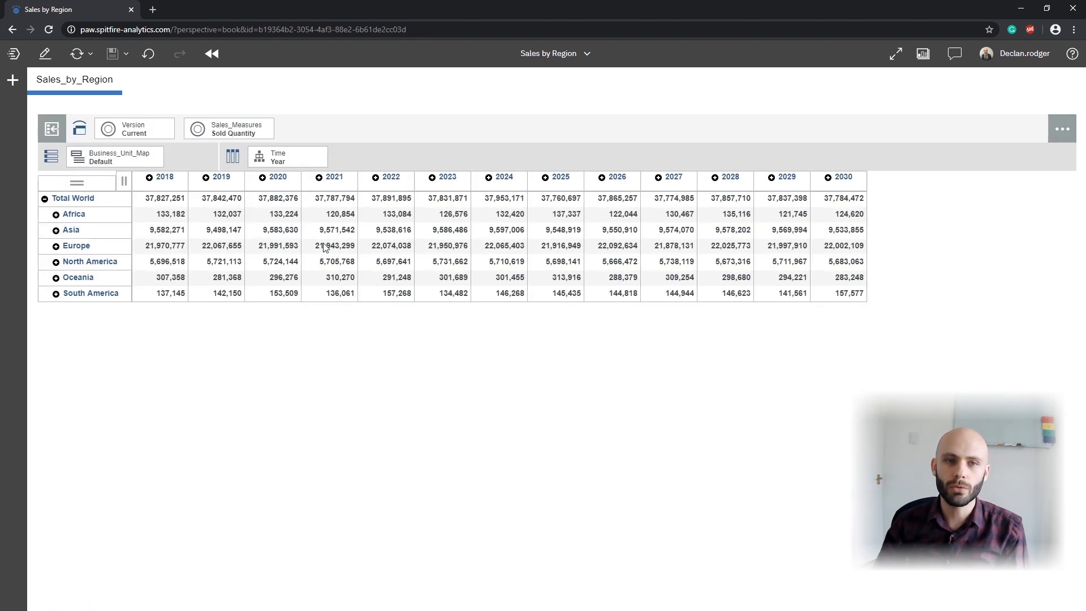
# Step: Examine the level names offered for the Time hierarchy on the columns
pyautogui.click(271, 157)
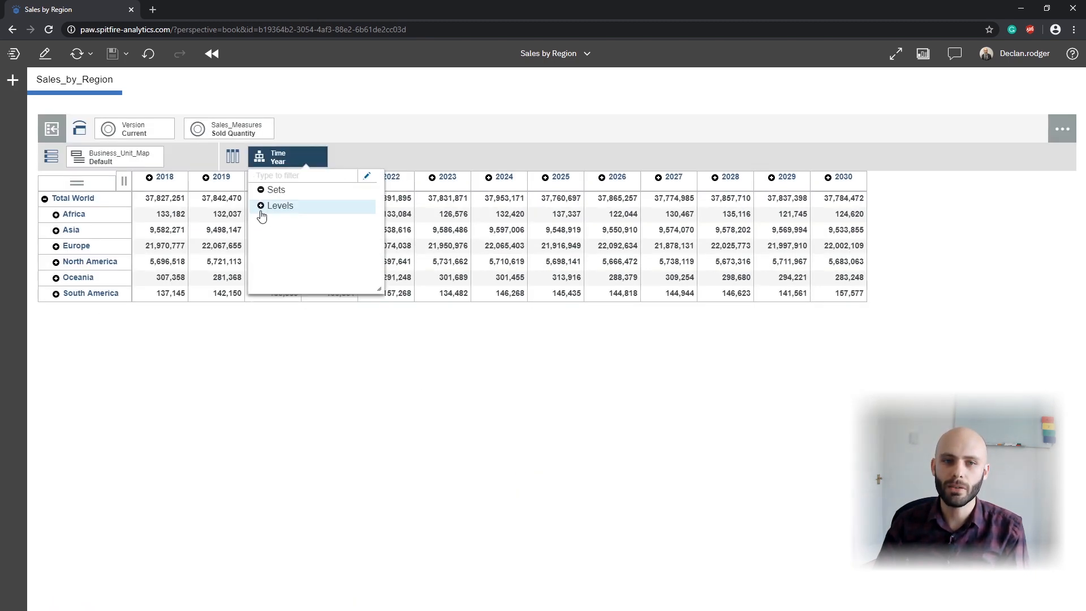
pyautogui.click(260, 206)
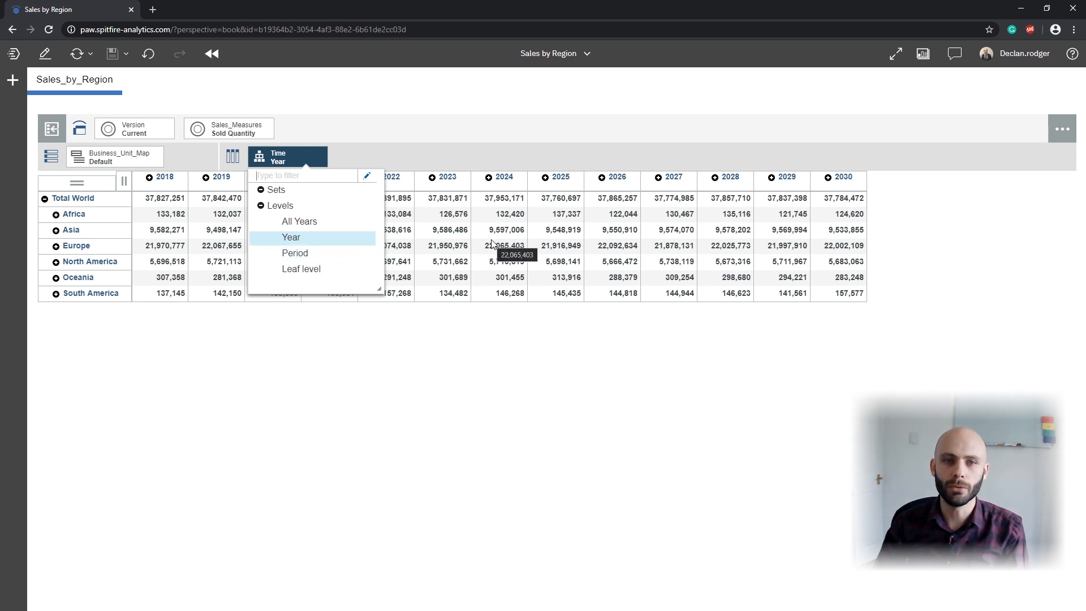
pyautogui.click(419, 246)
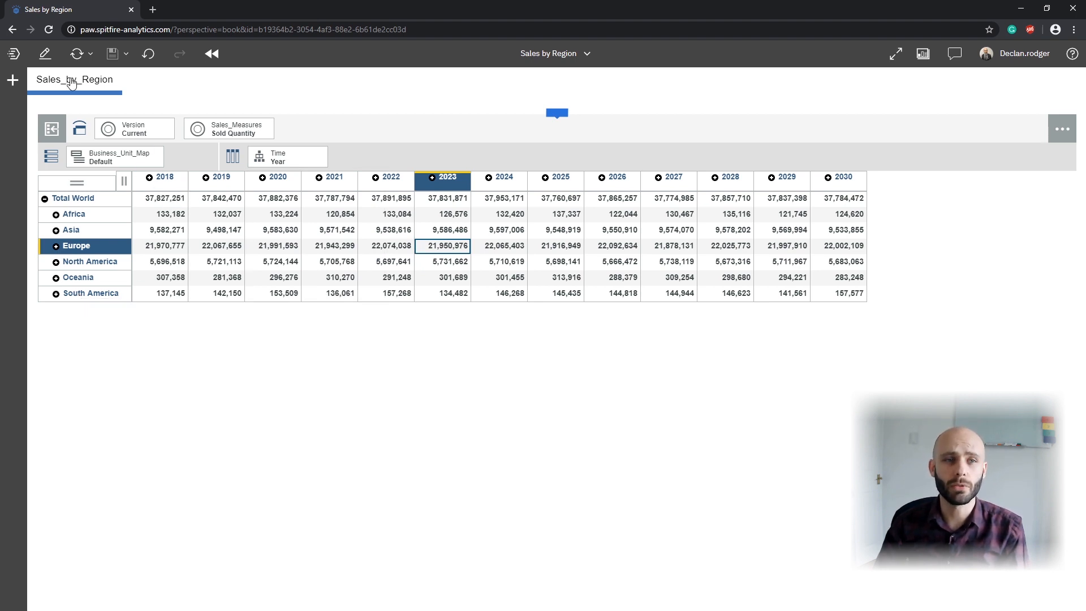
# Step: Put the book in edit mode and add a new sheet with the single-panel template
pyautogui.click(45, 53)
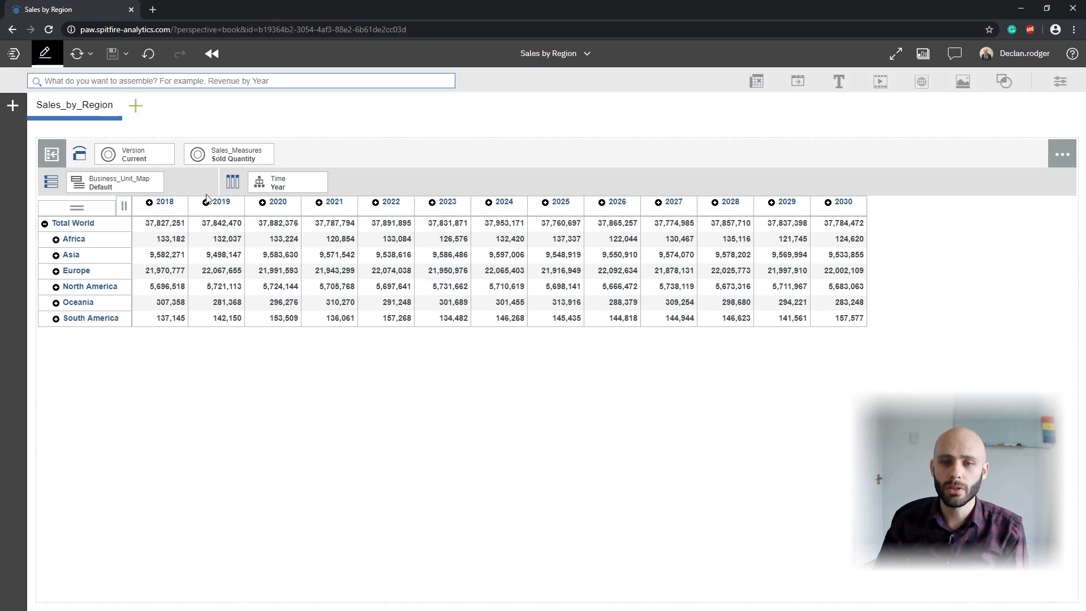
pyautogui.click(135, 107)
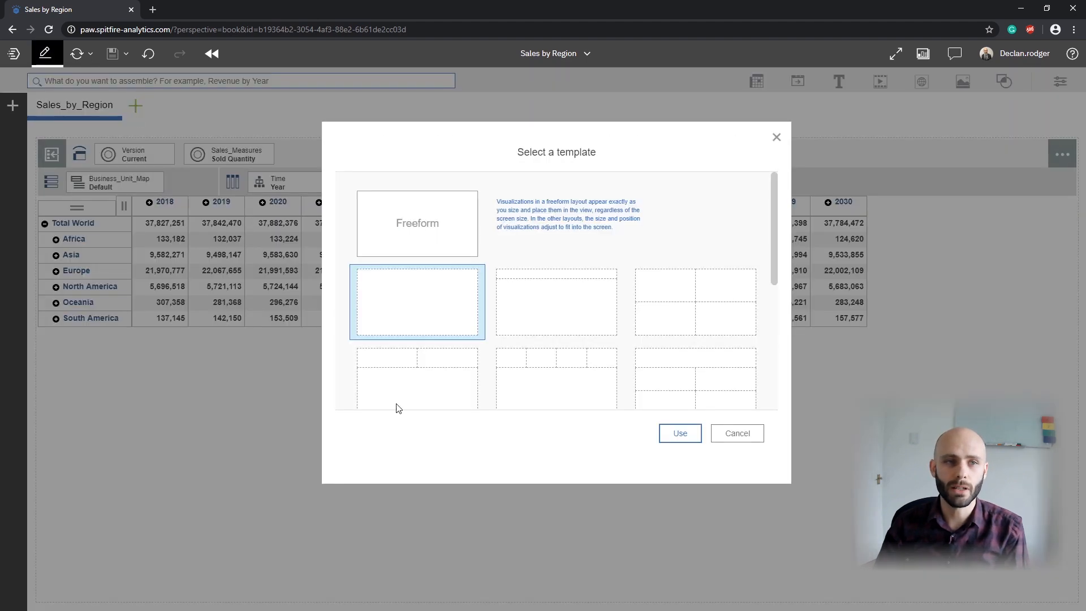
pyautogui.click(680, 433)
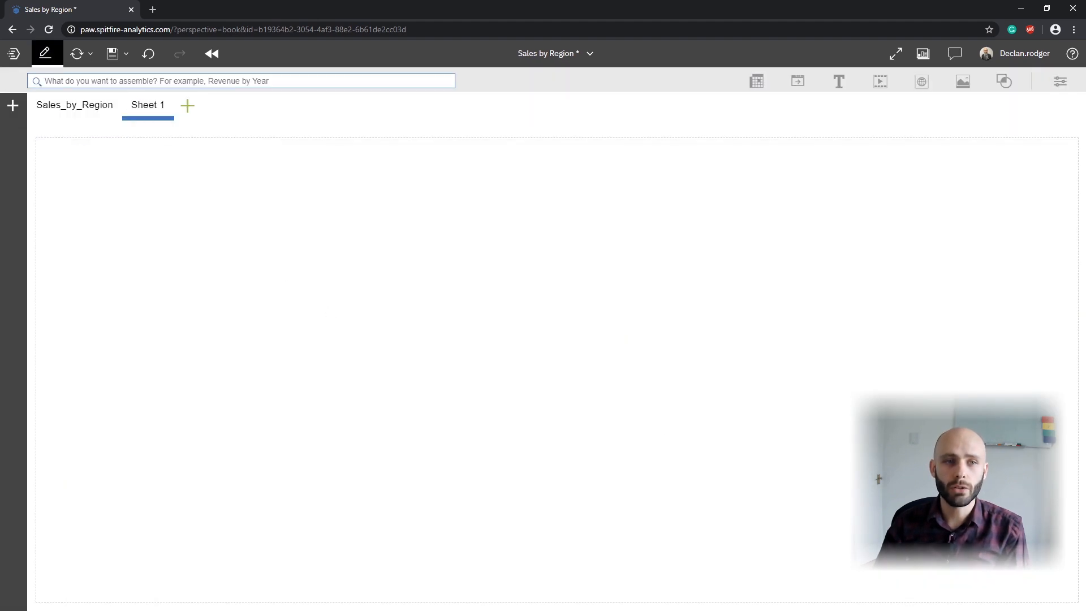
# Step: Add a view of the Test database's }HierarchyProperties control cube, swap }Dimensions onto rows and }Hierarchies into context, and widen the row headers
pyautogui.click(12, 106)
pyautogui.click(55, 247)
pyautogui.click(64, 261)
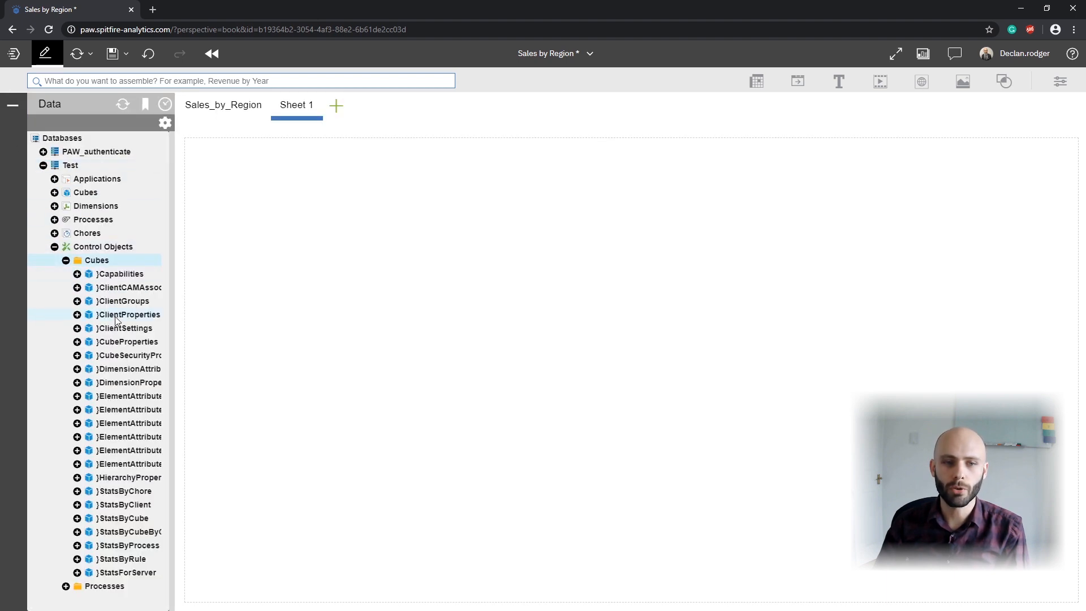
pyautogui.rightClick(125, 483)
pyautogui.click(169, 488)
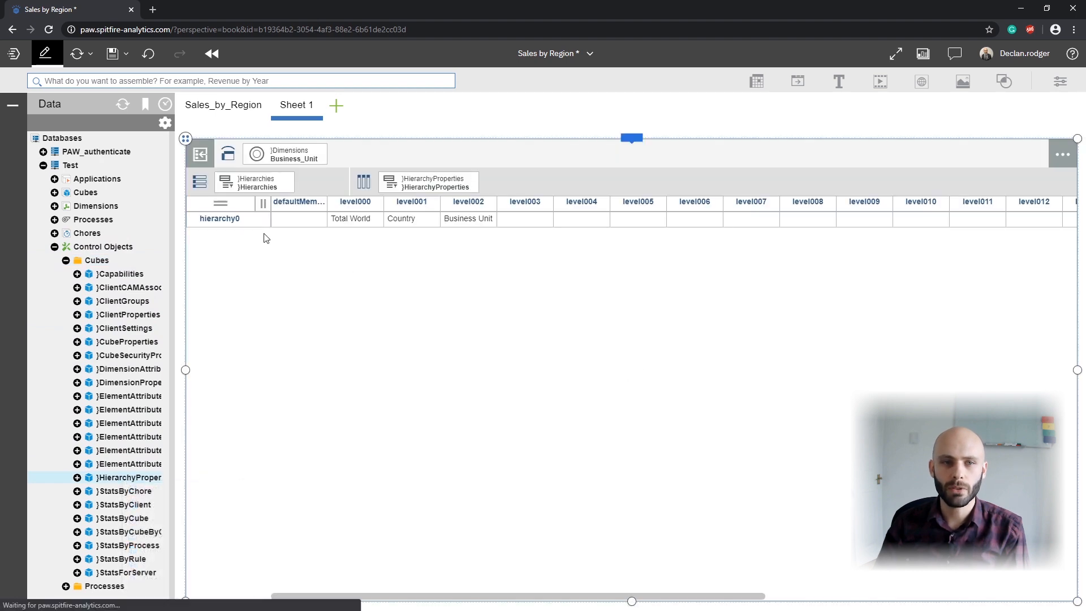
pyautogui.moveTo(252, 186); pyautogui.dragTo(276, 159)
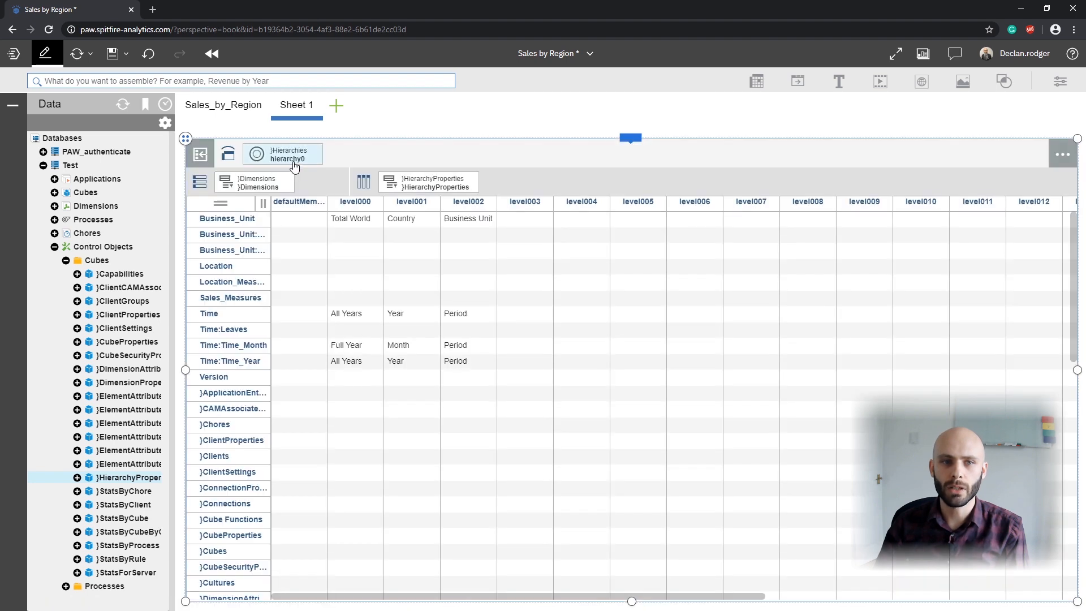
pyautogui.moveTo(271, 234); pyautogui.dragTo(347, 235)
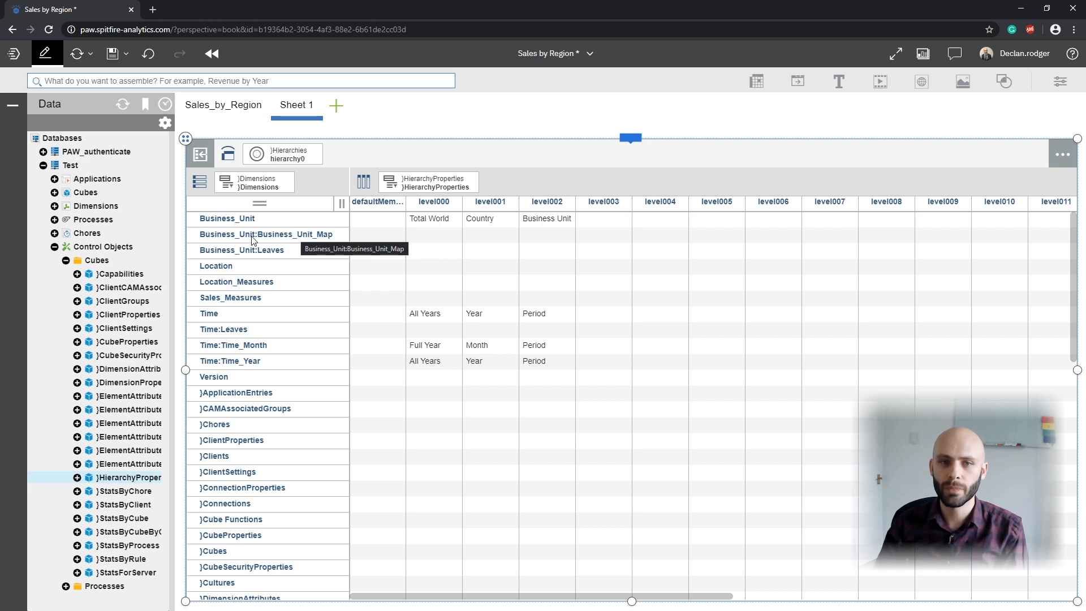
# Step: For Business_Unit:Business_Unit_Map, name level000 Total World, level001 Continent and level002 Subcontinent
pyautogui.click(437, 238)
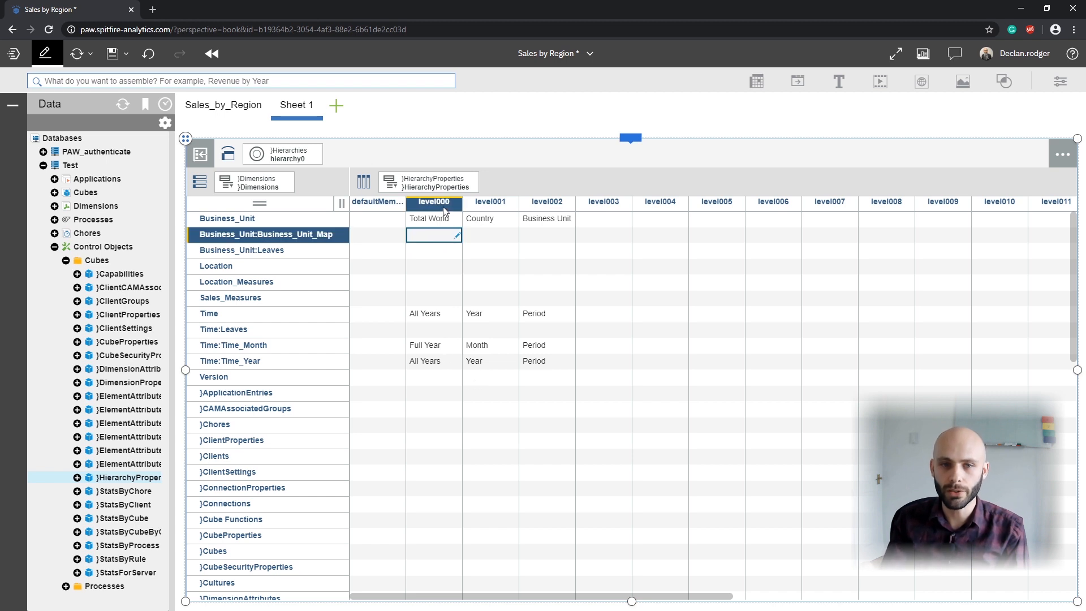
pyautogui.write('Total World')
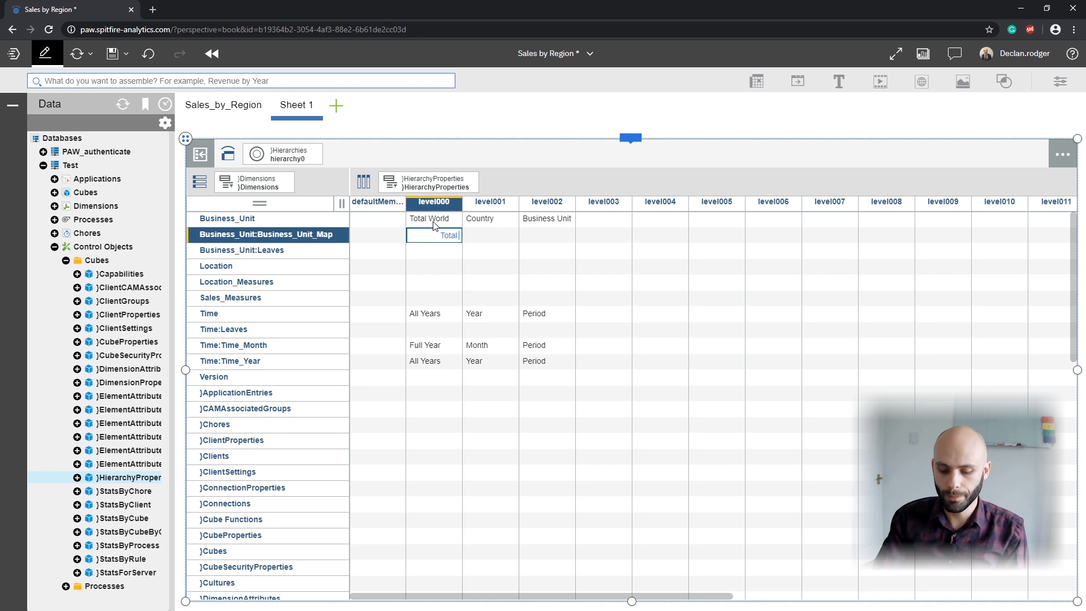
pyautogui.press('Tab')
pyautogui.write('Country')
pyautogui.press('Tab')
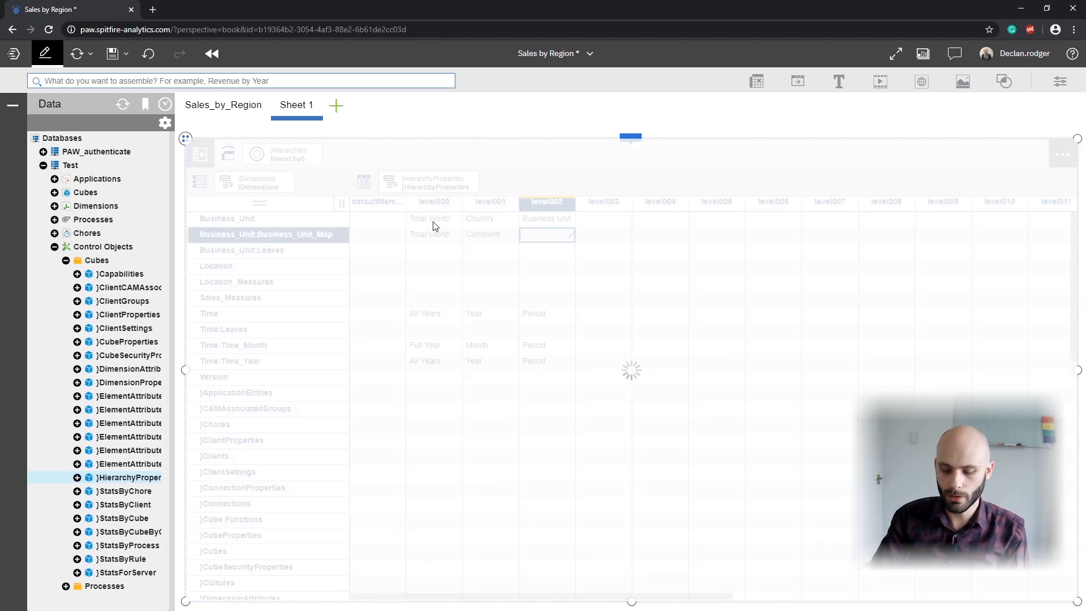
pyautogui.write('Subcontinent')
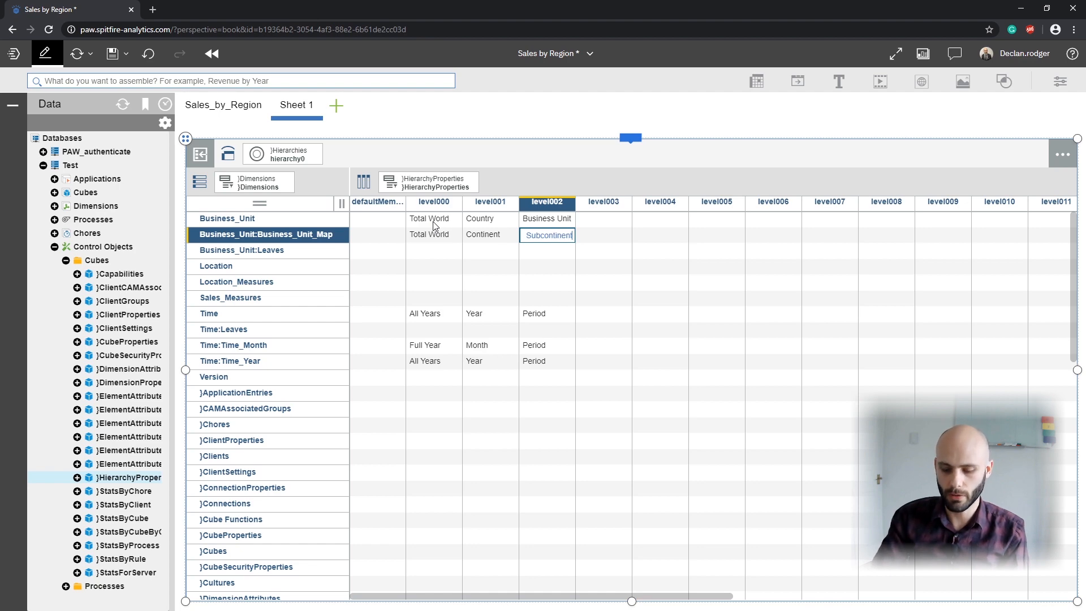
pyautogui.press('Tab')
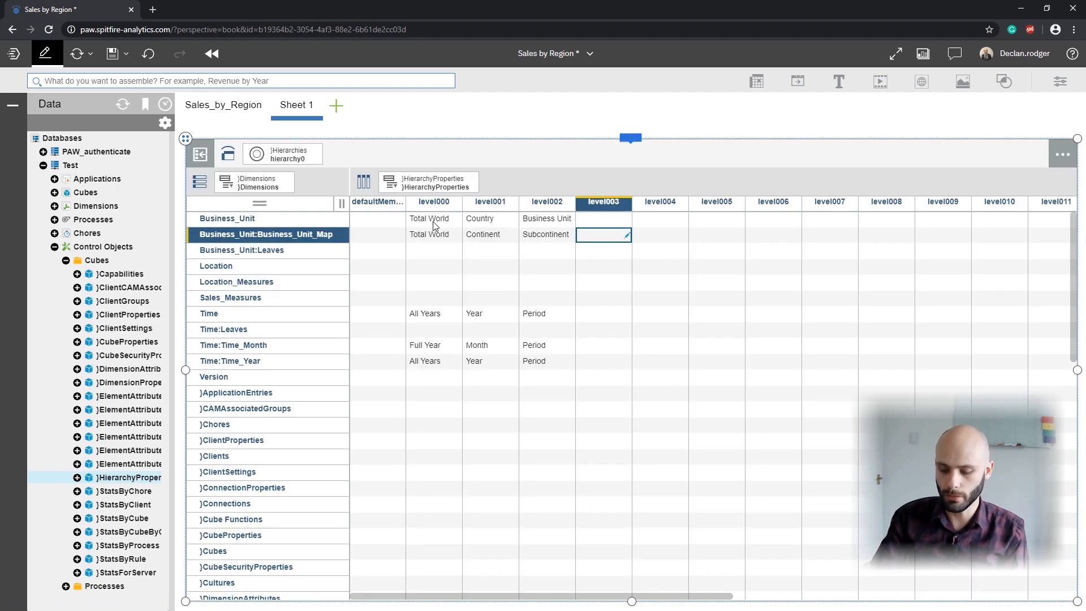
# Step: In the Business_Unit:Business_Unit_Map row, name level003 Country, level004 Province and level005 Business Unit
pyautogui.write('Country')
pyautogui.press('Tab')
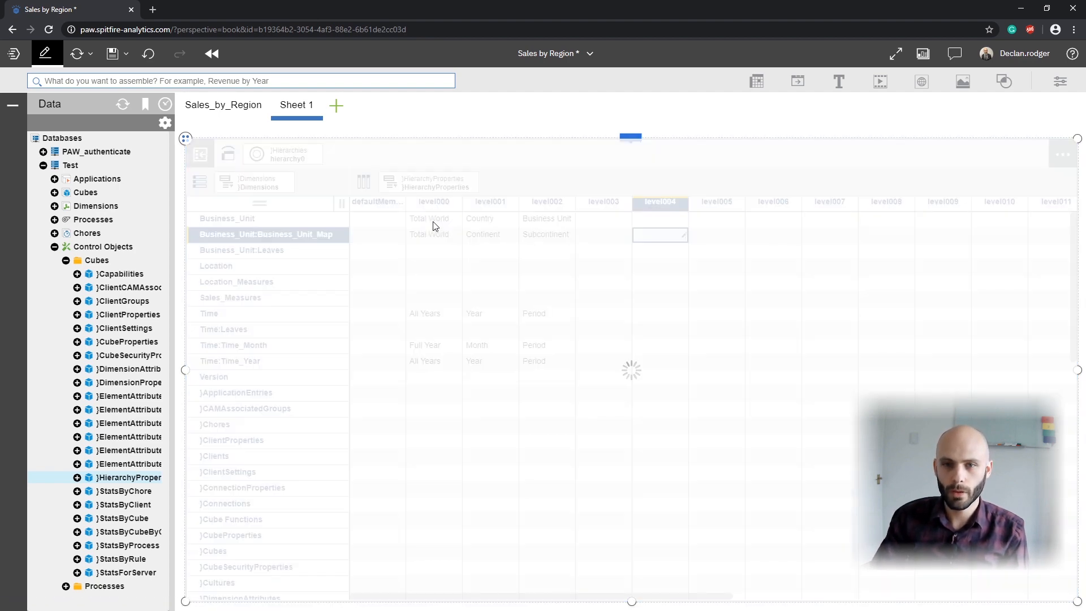
pyautogui.write('Province')
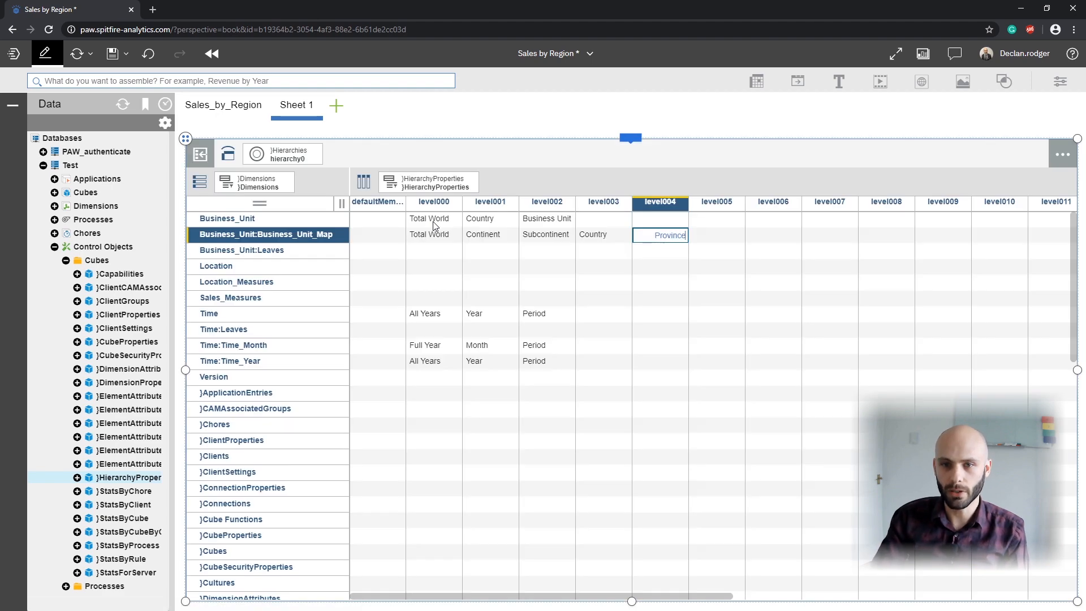
pyautogui.press('Tab')
pyautogui.write('Business Unit')
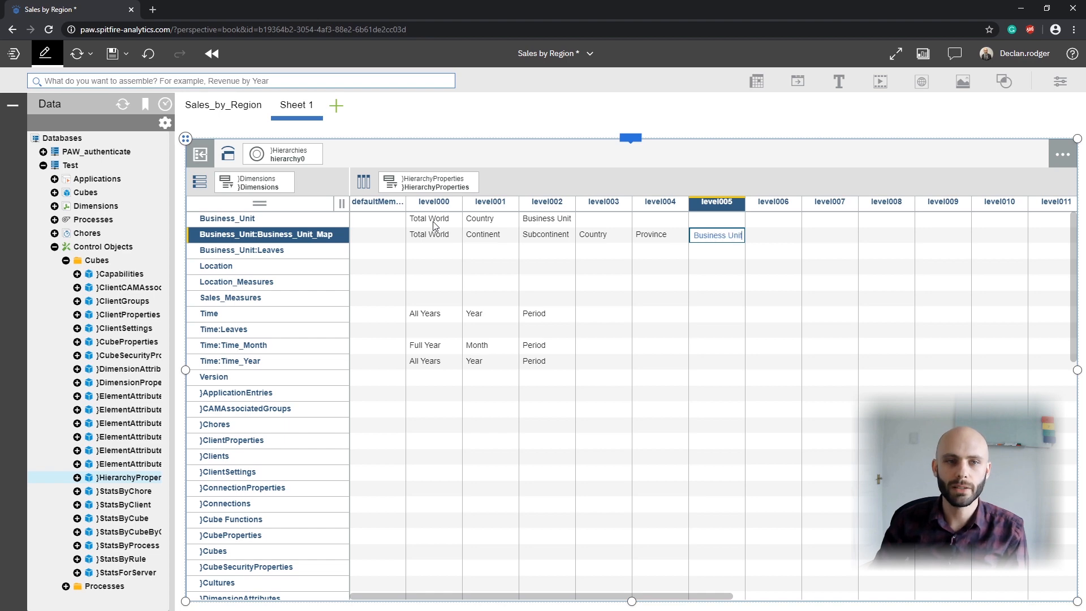
pyautogui.press('Tab')
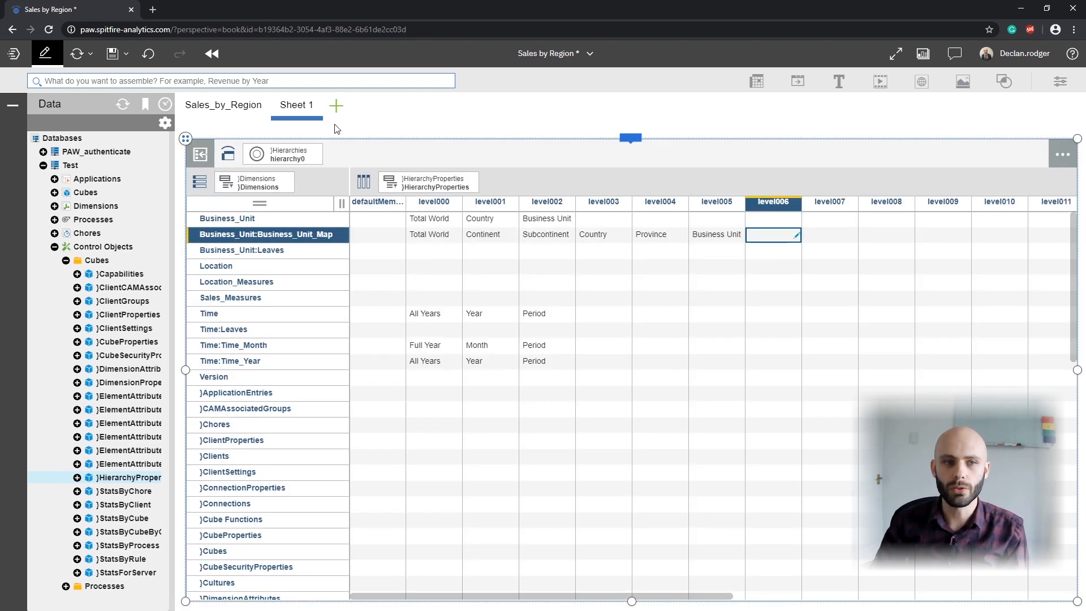
# Step: Add another single-panel sheet and create a process named Set_Named_Levels in the Test database
pyautogui.click(336, 106)
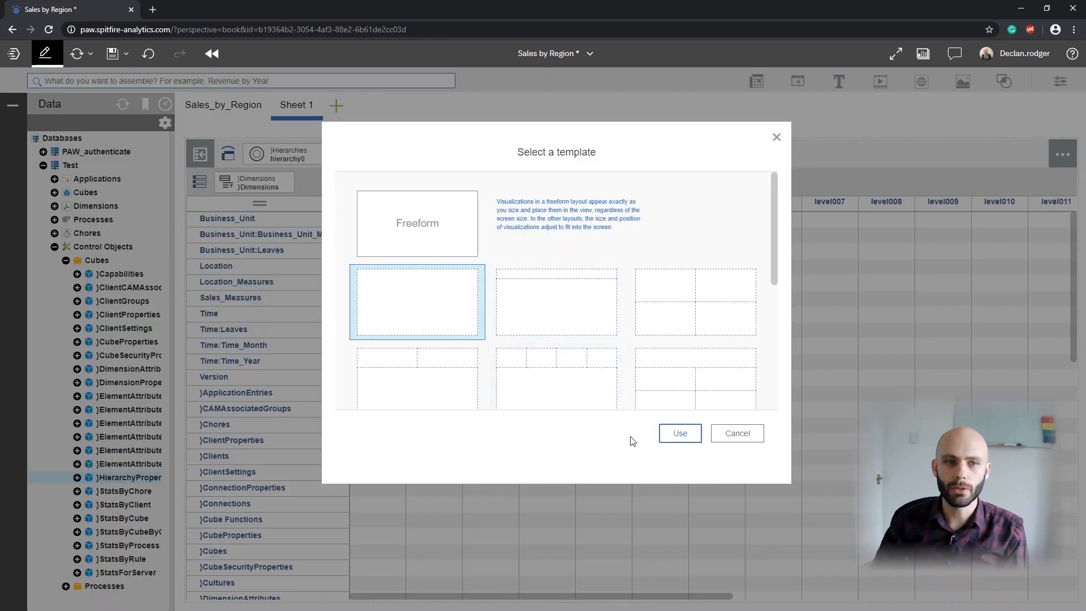
pyautogui.click(680, 434)
pyautogui.rightClick(104, 224)
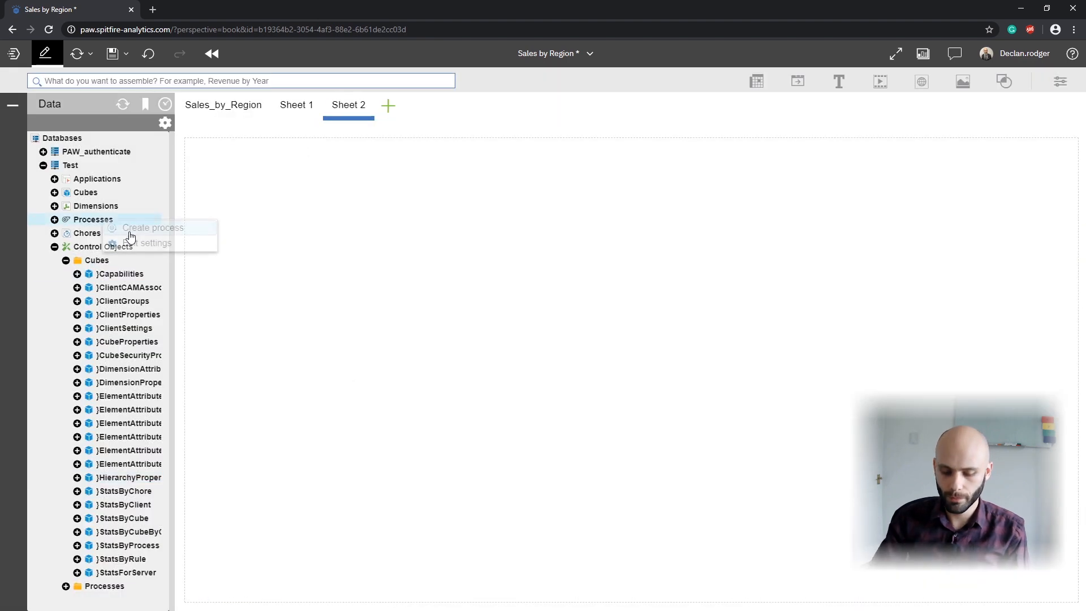
pyautogui.click(116, 225)
pyautogui.click(455, 345)
pyautogui.write('Set_Named_')
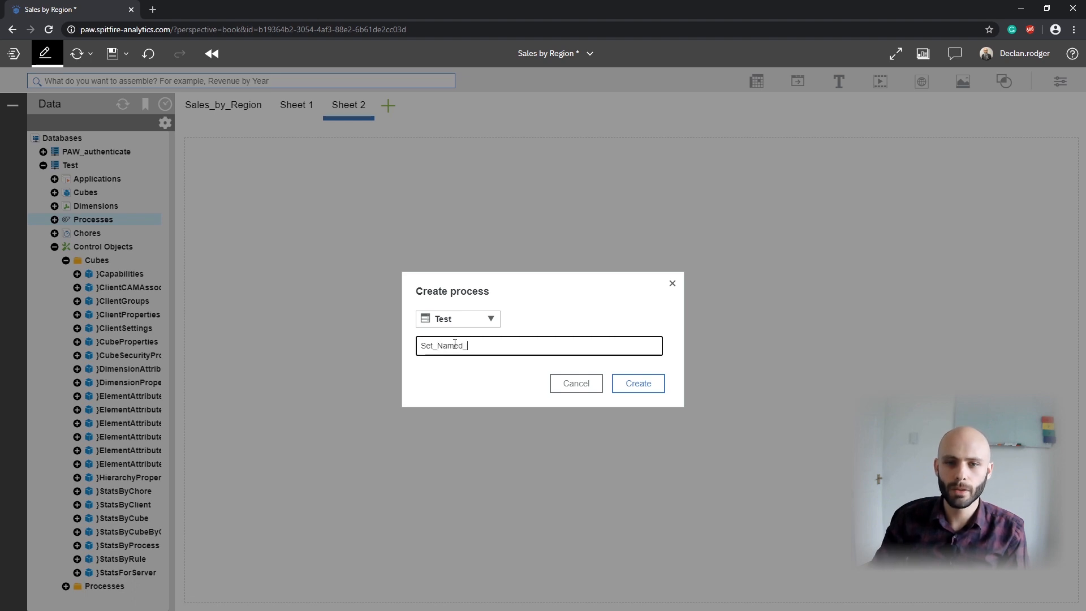
pyautogui.click(637, 383)
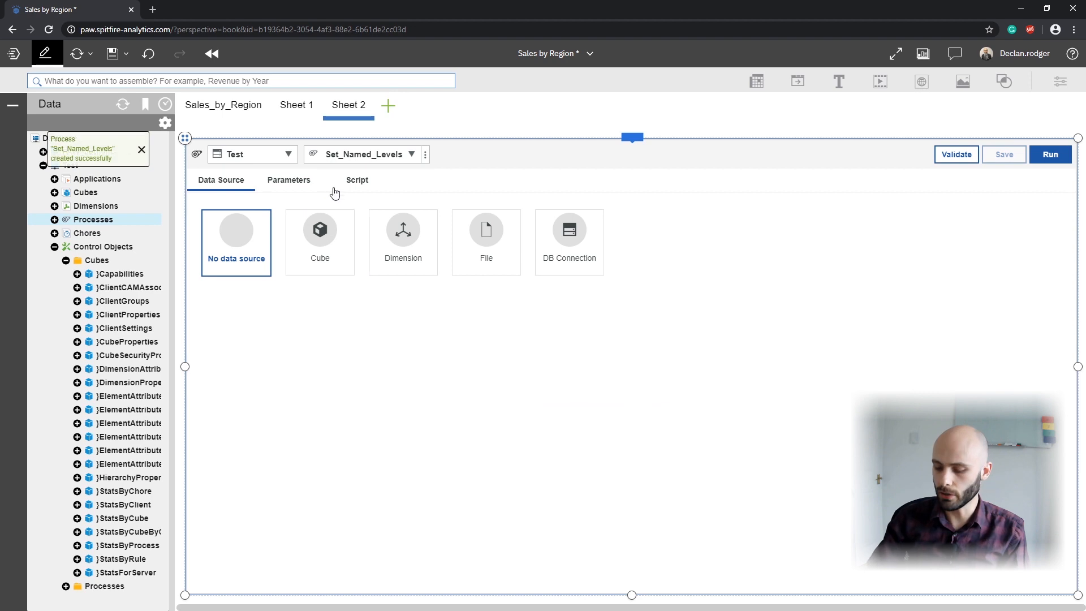
# Step: Insert a RefreshMdxHierarchy function call into the Prolog section of the Set_Named_Levels script
pyautogui.click(357, 180)
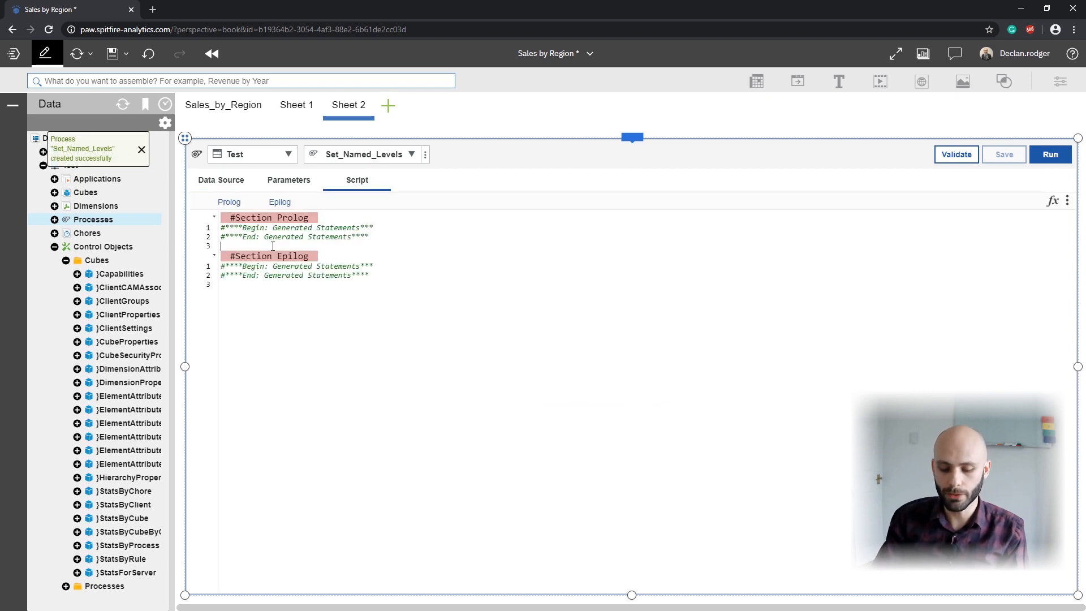
pyautogui.press('Return')
pyautogui.press('Return')
pyautogui.press('Up')
pyautogui.write('Ref')
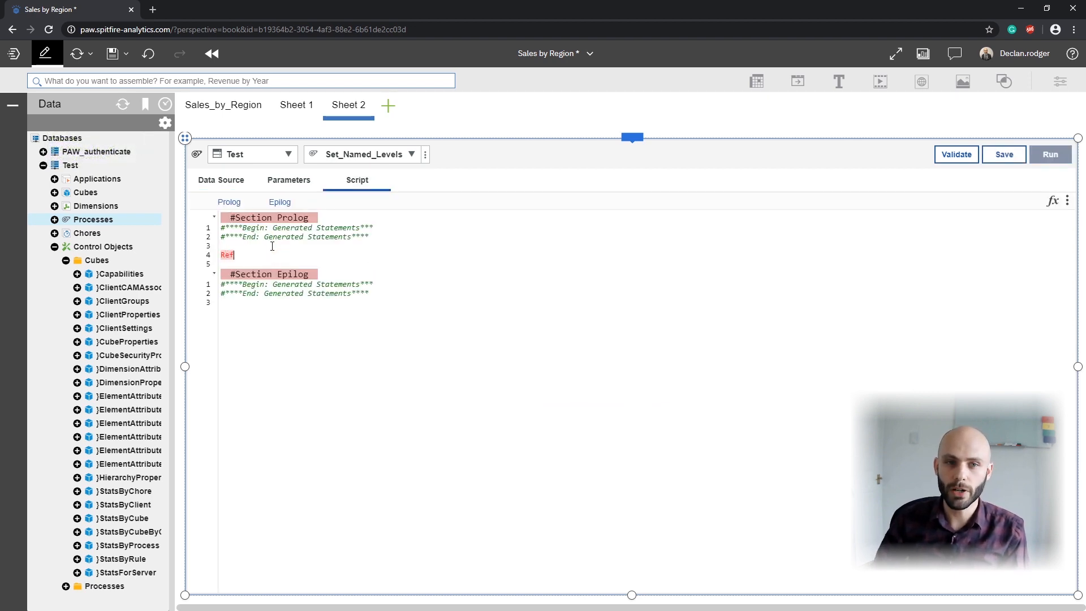
pyautogui.write('r')
pyautogui.press('Return')
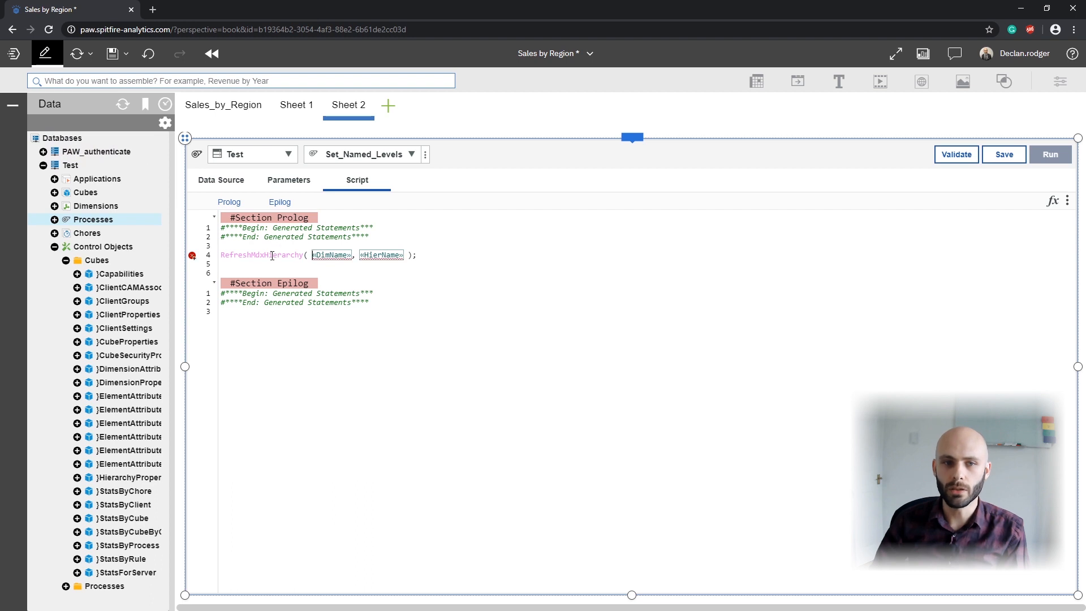
# Step: Replace the RefreshMdxHierarchy argument placeholders with an empty string '', and save and run the process
pyautogui.moveTo(312, 255); pyautogui.dragTo(406, 257)
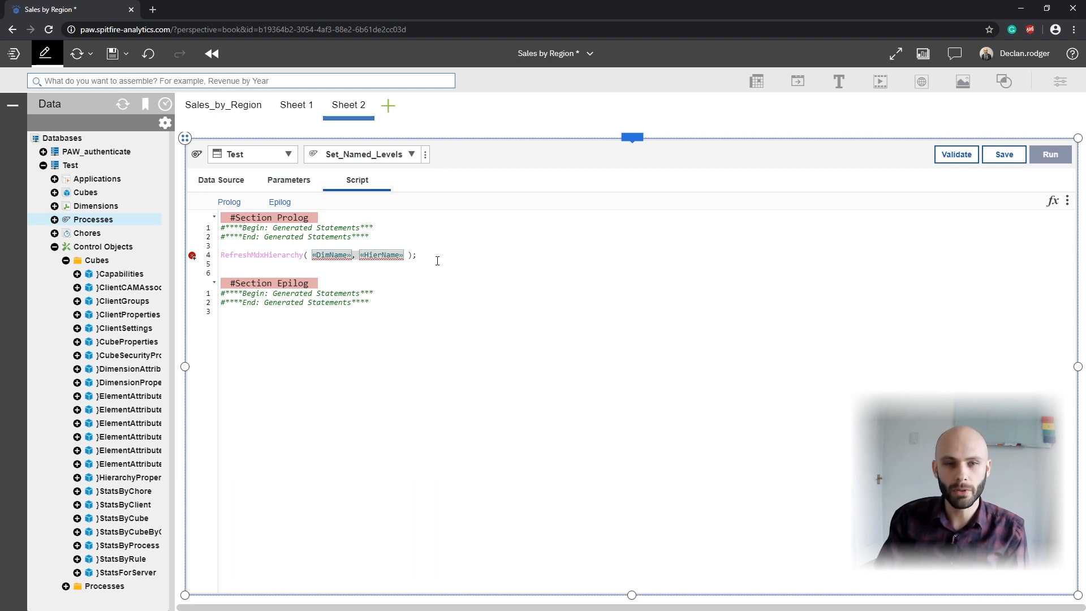
pyautogui.press('BackSpace')
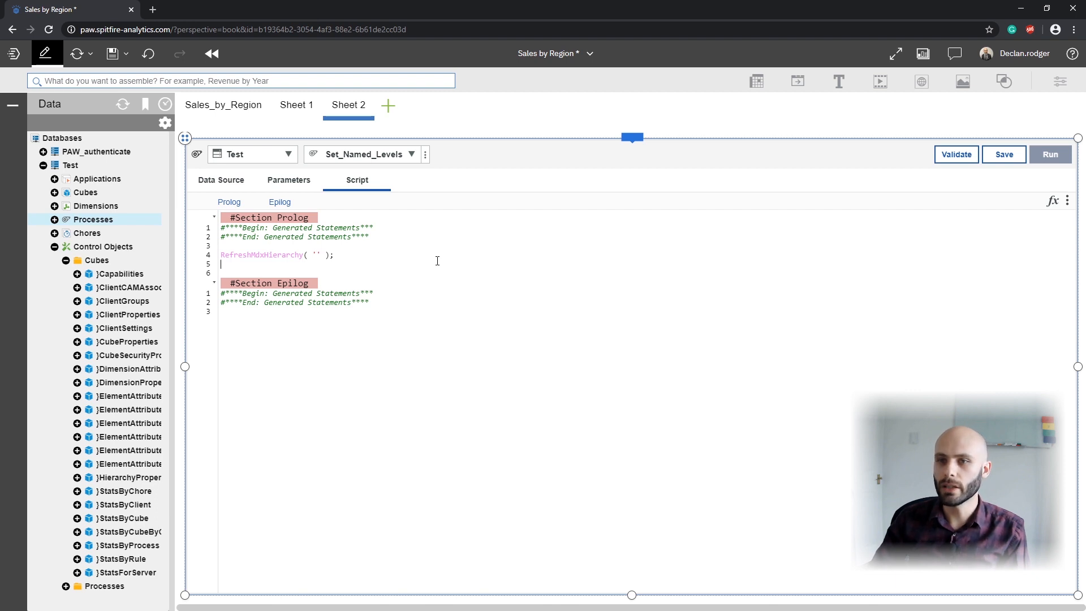
pyautogui.click(1006, 155)
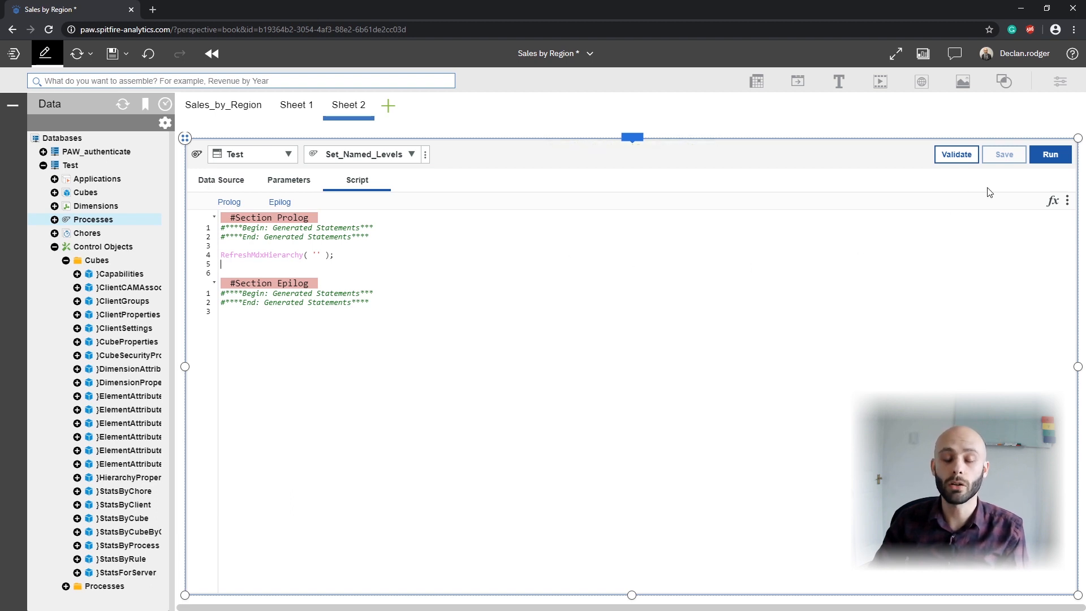
pyautogui.click(1054, 161)
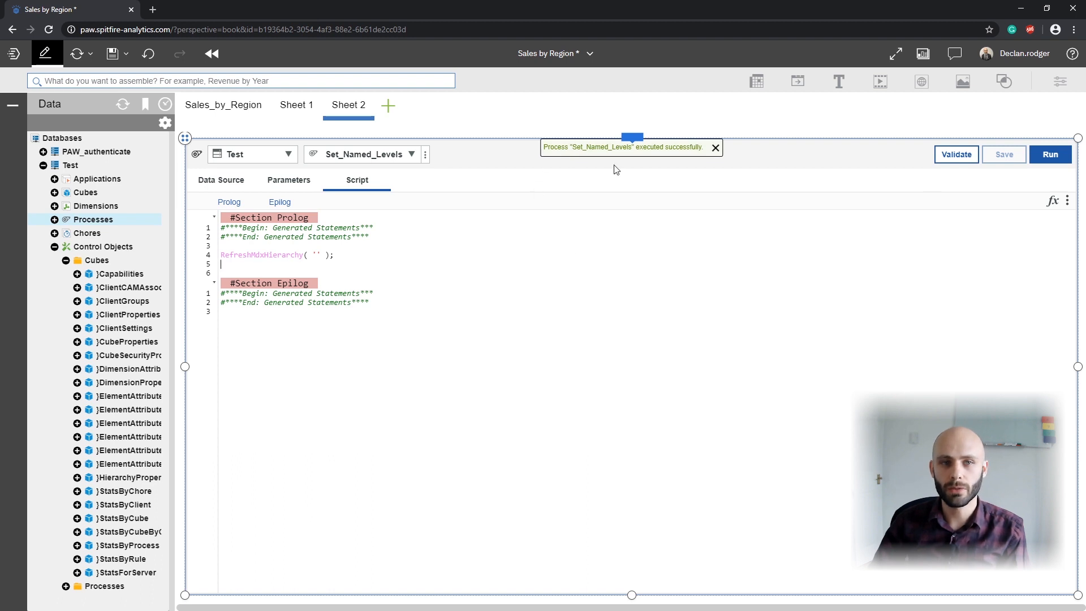
# Step: In the Sales_by_Region sheet, show the Country level of Business_Unit_Map on the rows
pyautogui.click(214, 112)
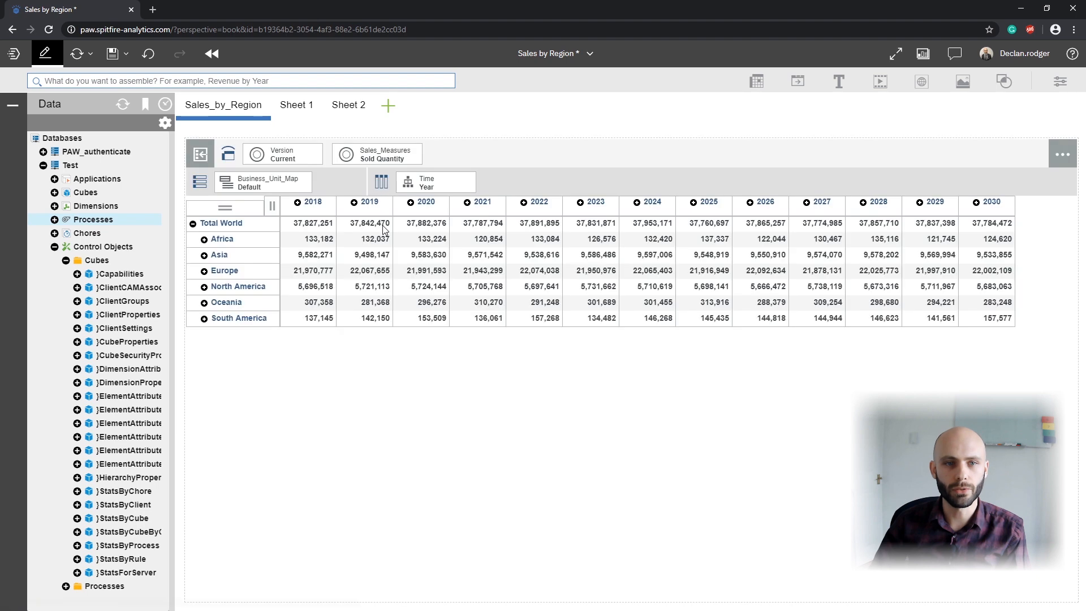
pyautogui.click(258, 186)
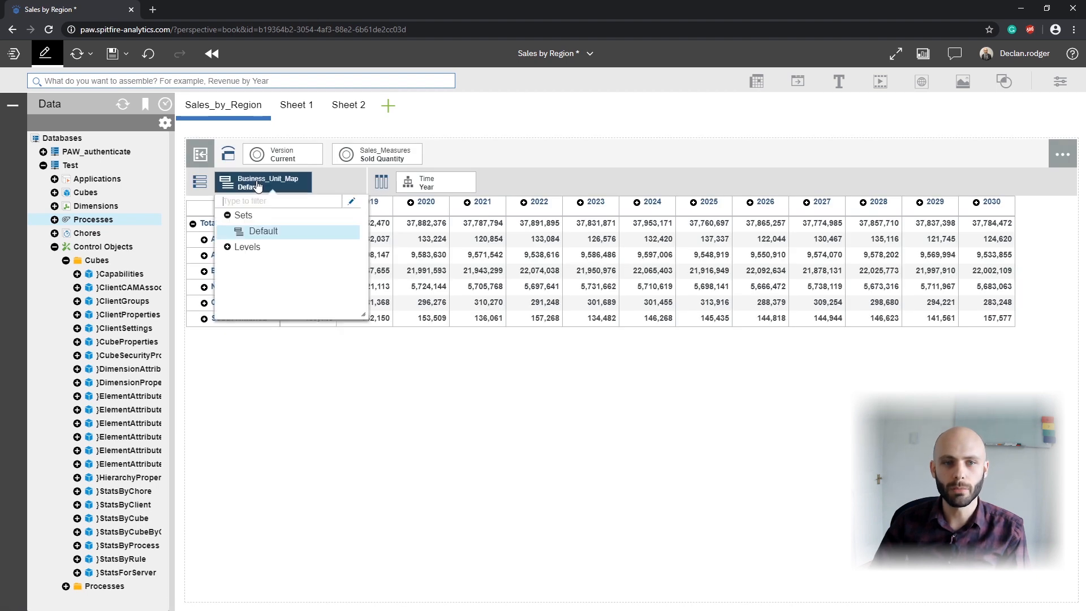
pyautogui.click(227, 247)
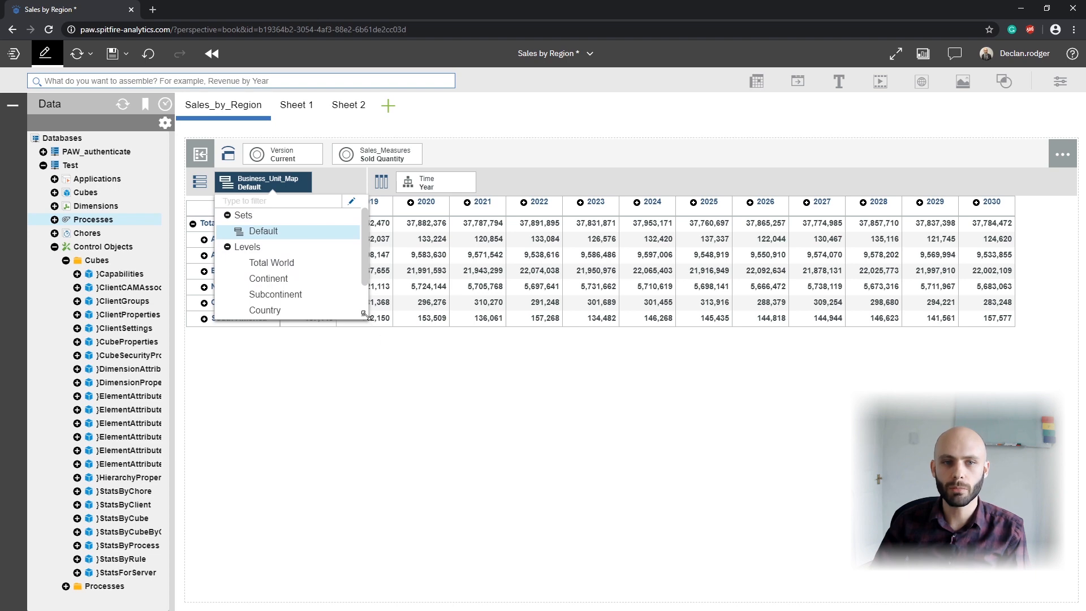
pyautogui.moveTo(365, 315); pyautogui.dragTo(389, 369)
pyautogui.click(267, 312)
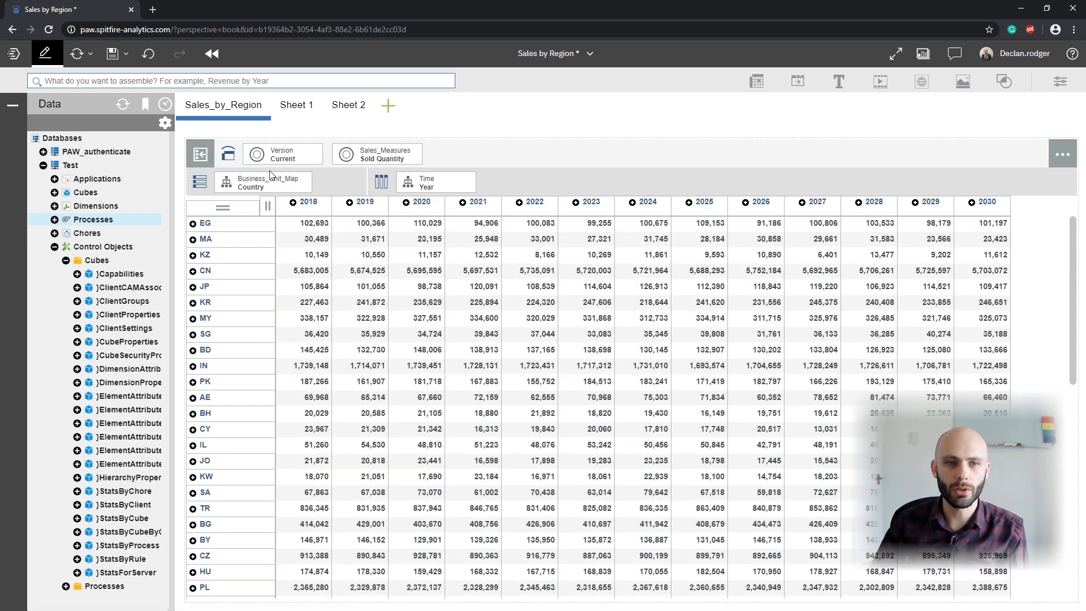
# Step: Switch the Business_Unit_Map rows to the Continent level and back to the Default set
pyautogui.click(263, 192)
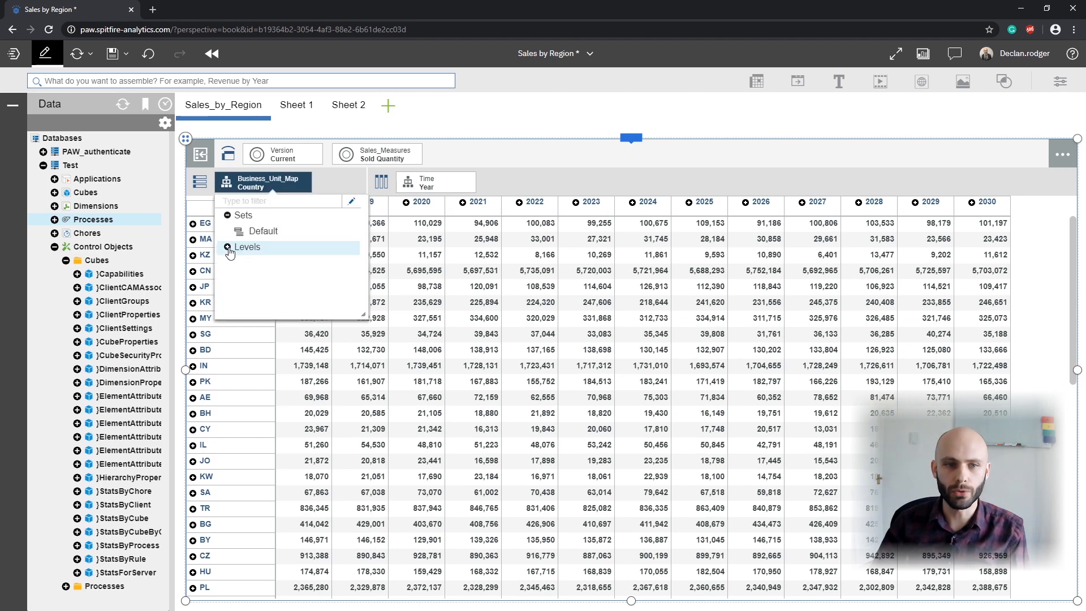
pyautogui.click(229, 249)
pyautogui.click(275, 279)
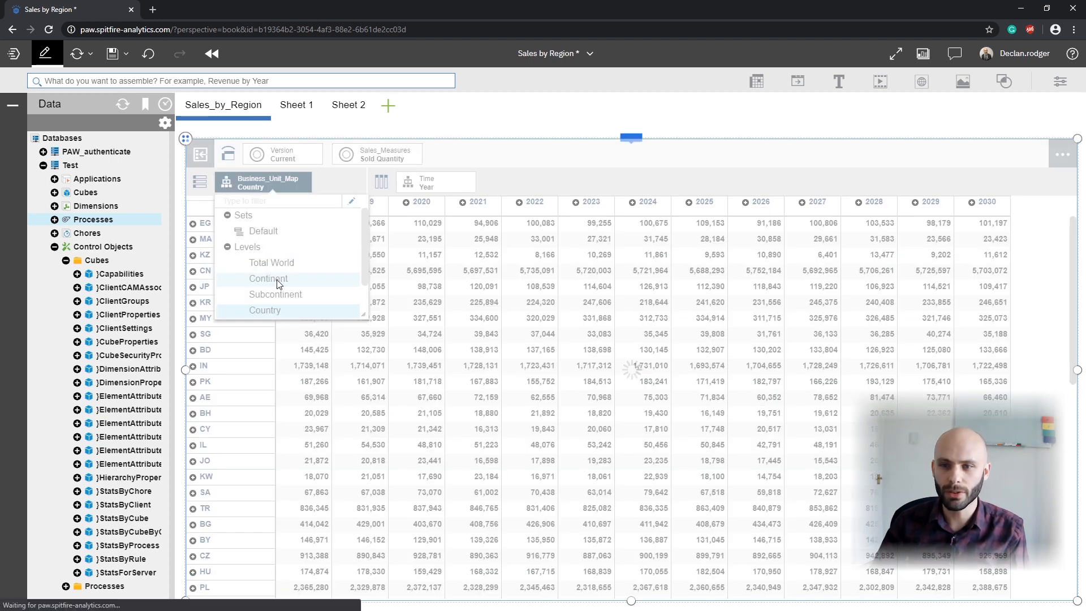
pyautogui.click(249, 186)
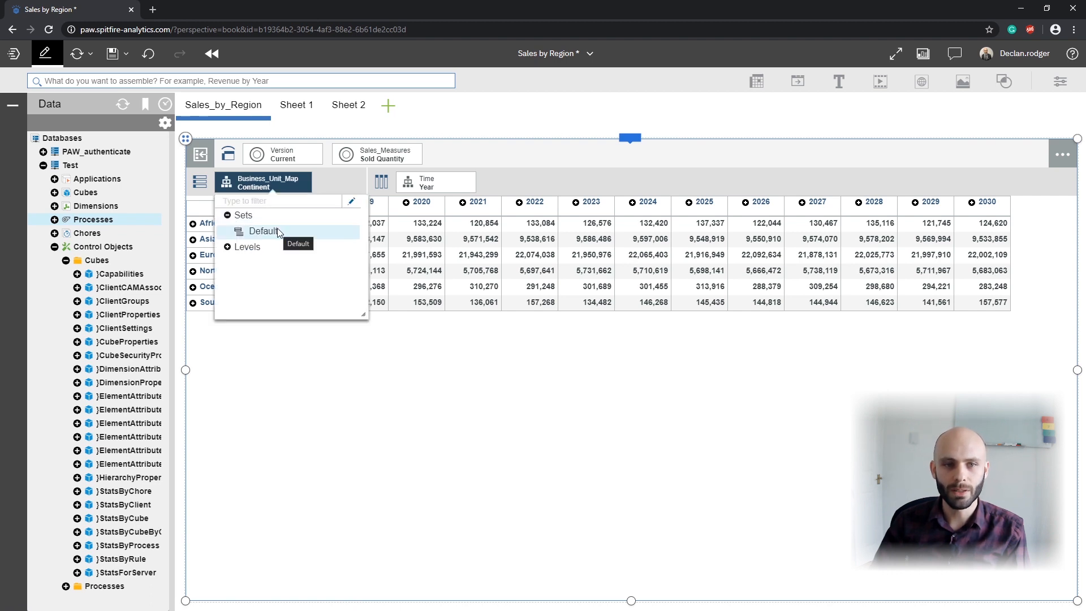
pyautogui.click(263, 231)
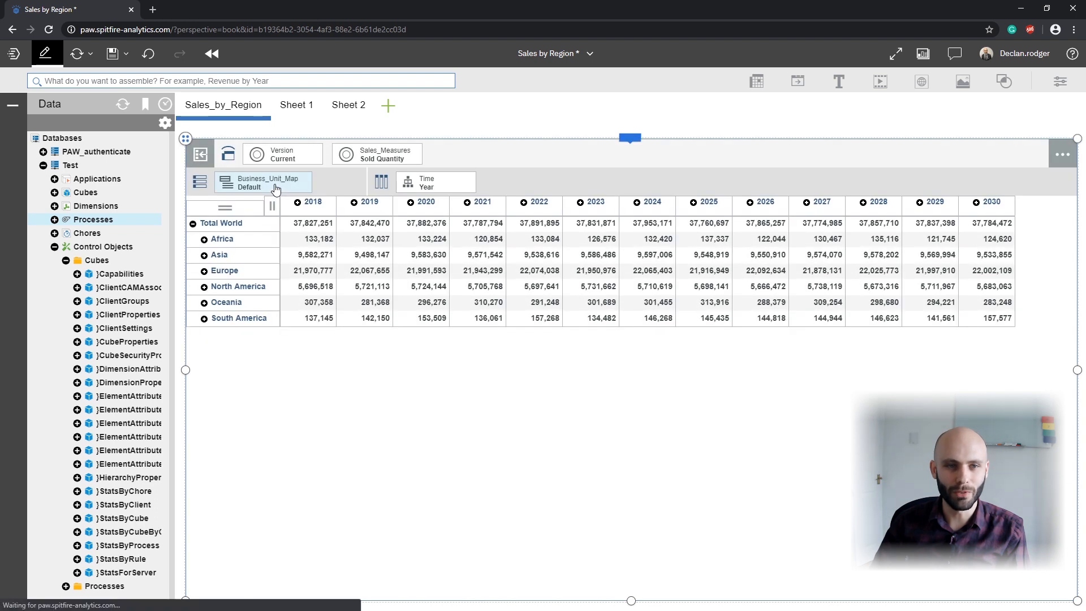
# Step: Open the Default set's MDX for editing and trim the expression down to its [Business_Unit].[Business_Unit_Map].[Total World] reference
pyautogui.click(277, 188)
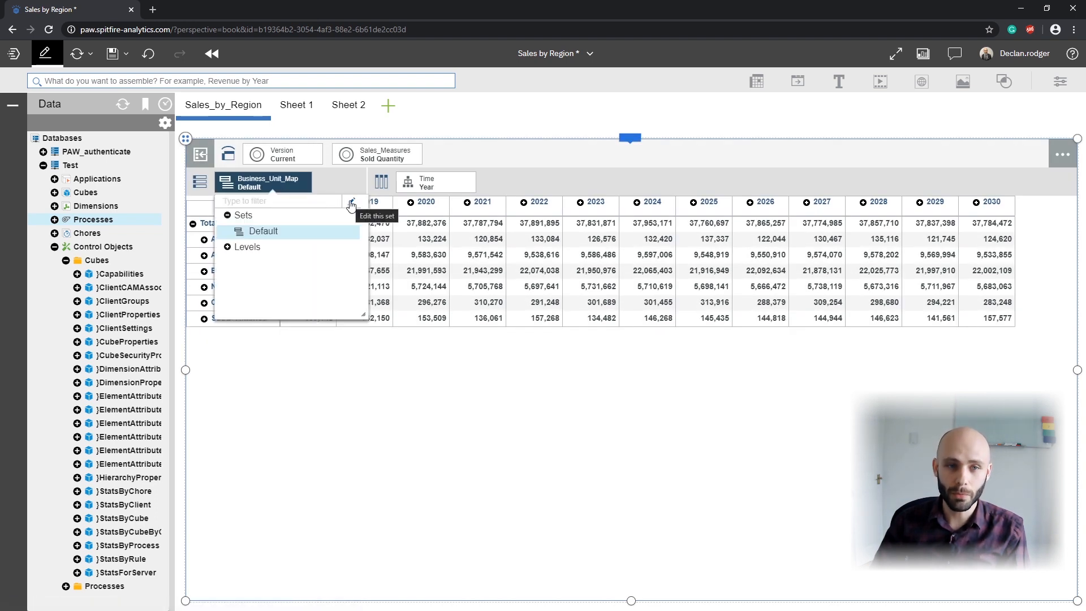
pyautogui.click(351, 203)
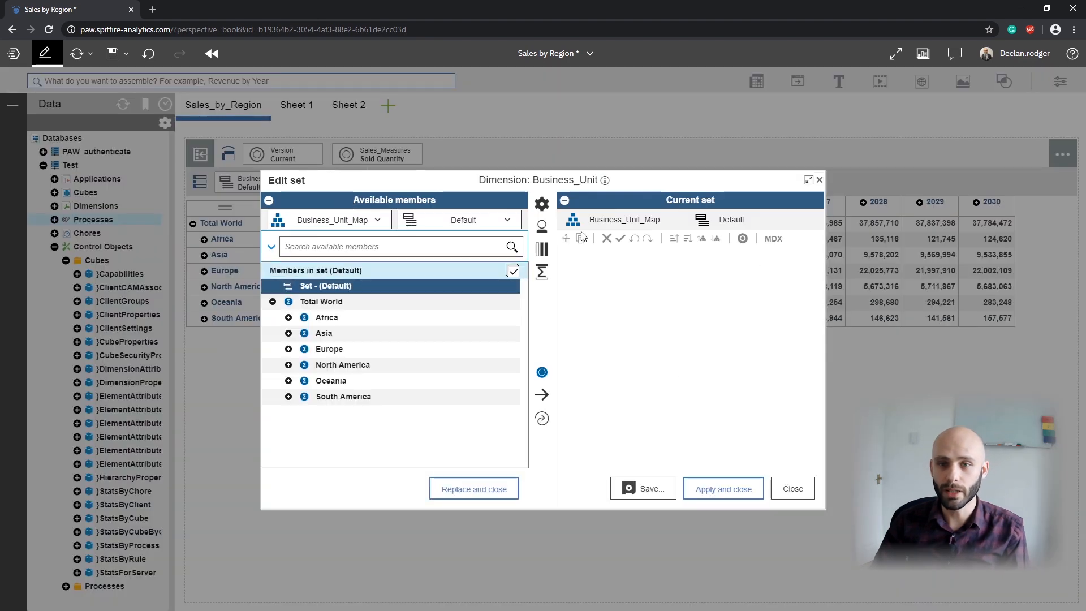
pyautogui.click(269, 199)
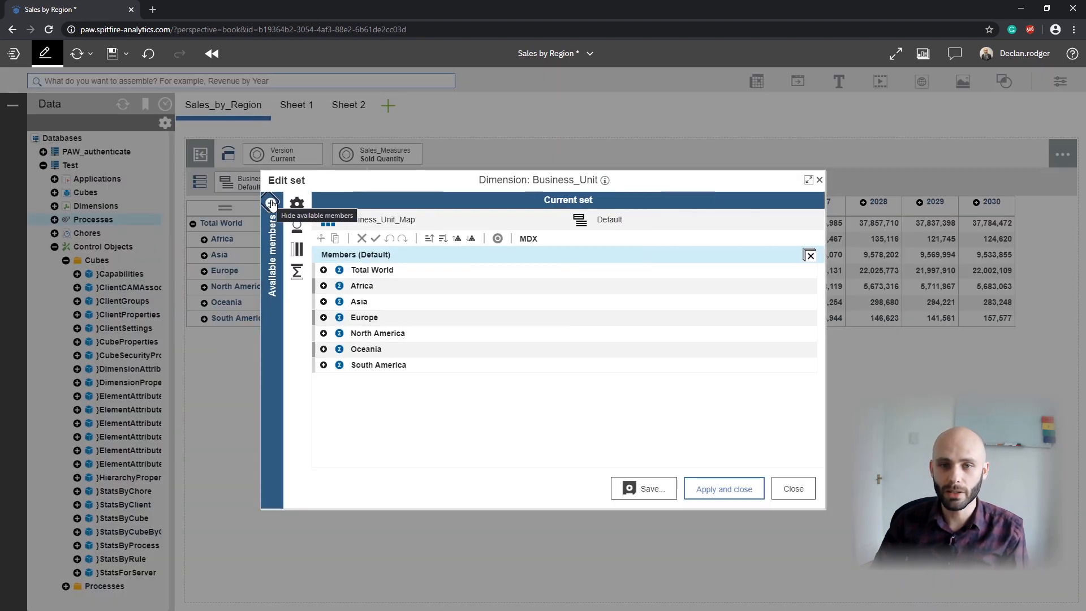
pyautogui.click(529, 240)
pyautogui.moveTo(595, 324); pyautogui.dragTo(394, 288)
pyautogui.press('BackSpace')
pyautogui.press('BackSpace')
pyautogui.press('BackSpace')
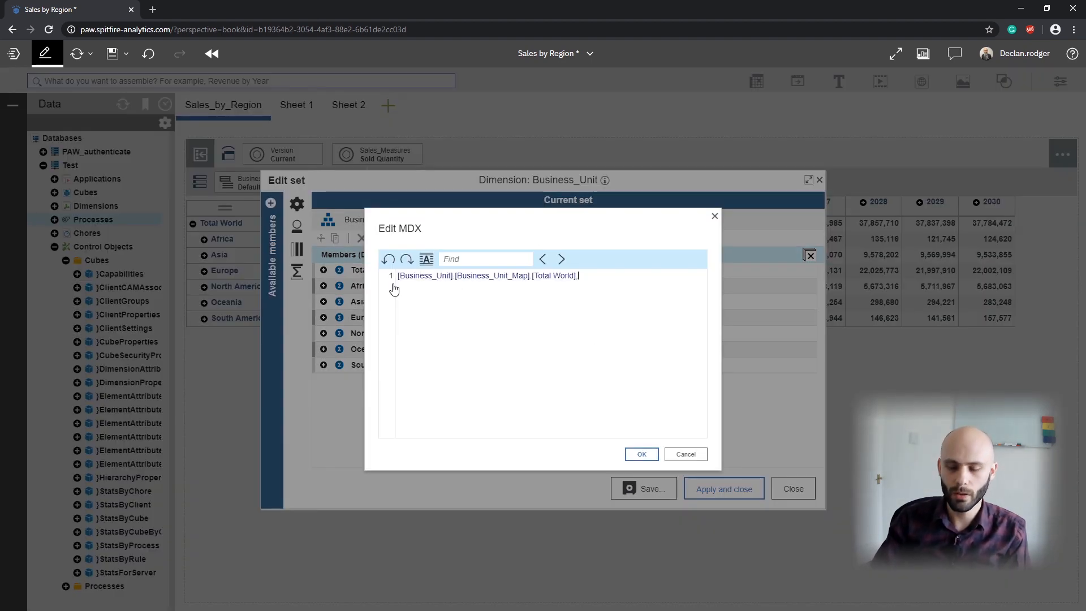
# Step: Change the set's MDX to [Business_Unit].[Business_Unit_Map].[Subcontinent].members and apply the set to the view
pyautogui.hotkey('shift', 'Left')
pyautogui.hotkey('shift', 'Left')
pyautogui.hotkey('shift', 'Left')
pyautogui.hotkey('shift', 'Left')
pyautogui.hotkey('shift', 'Left')
pyautogui.hotkey('shift', 'Left')
pyautogui.hotkey('shift', 'Left')
pyautogui.hotkey('shift', 'Left')
pyautogui.hotkey('shift', 'Left')
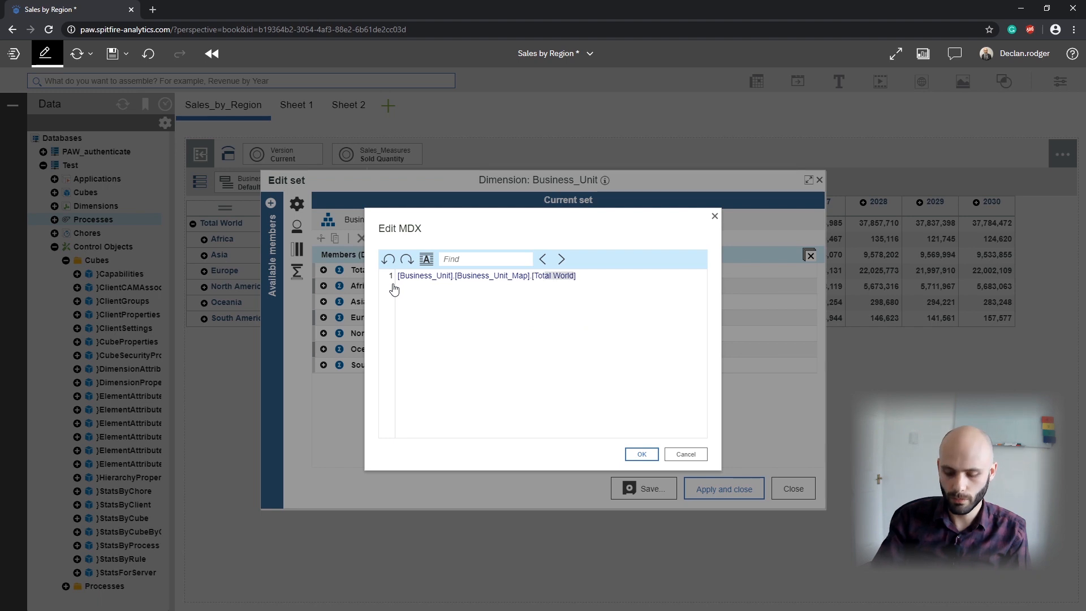
pyautogui.write('Subcontin')
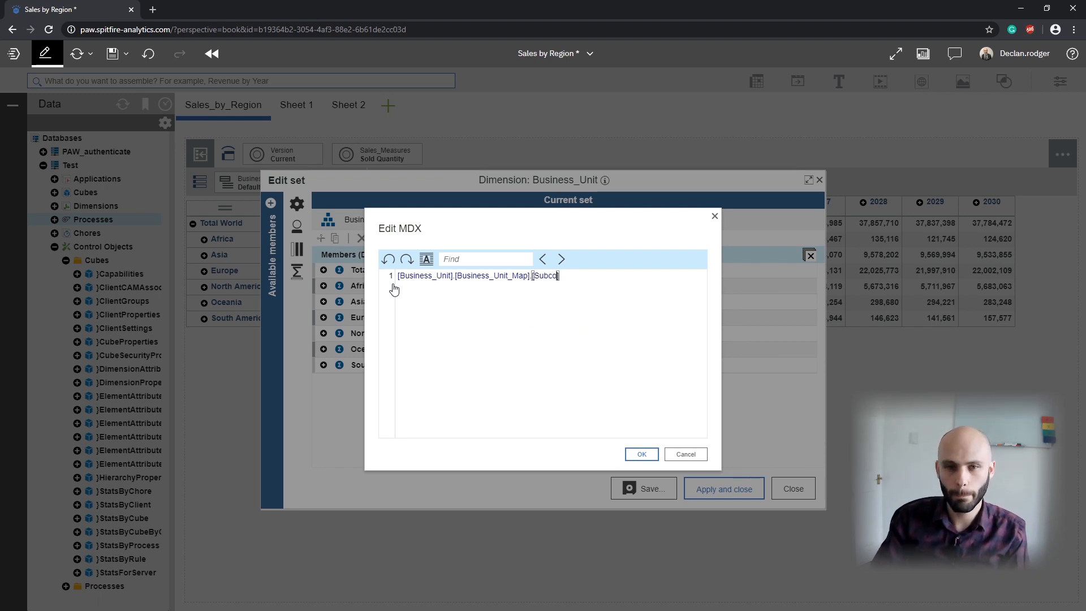
pyautogui.write('ent].members')
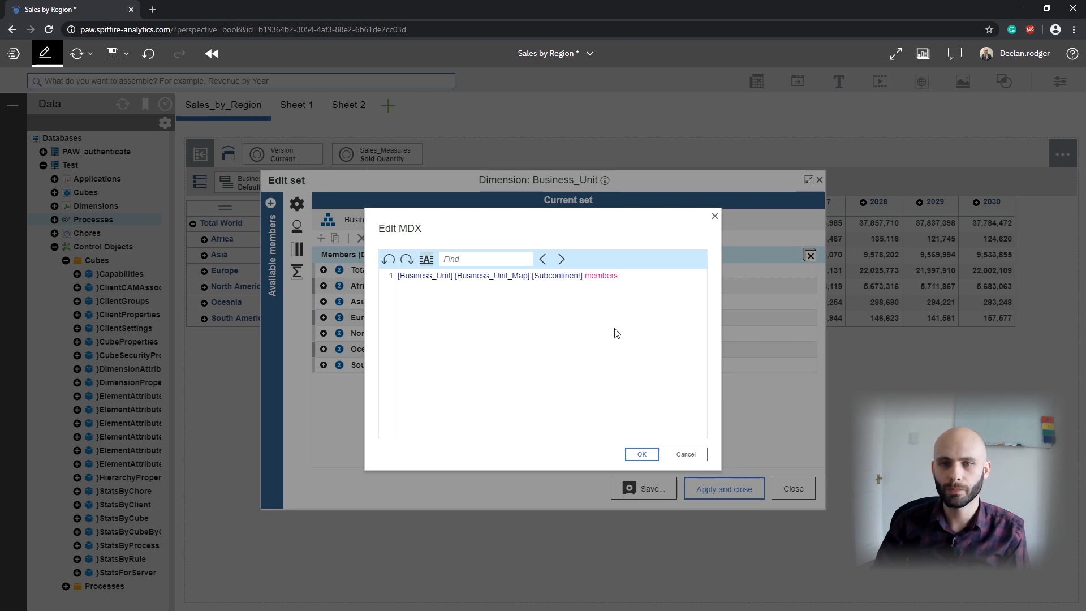
pyautogui.click(646, 455)
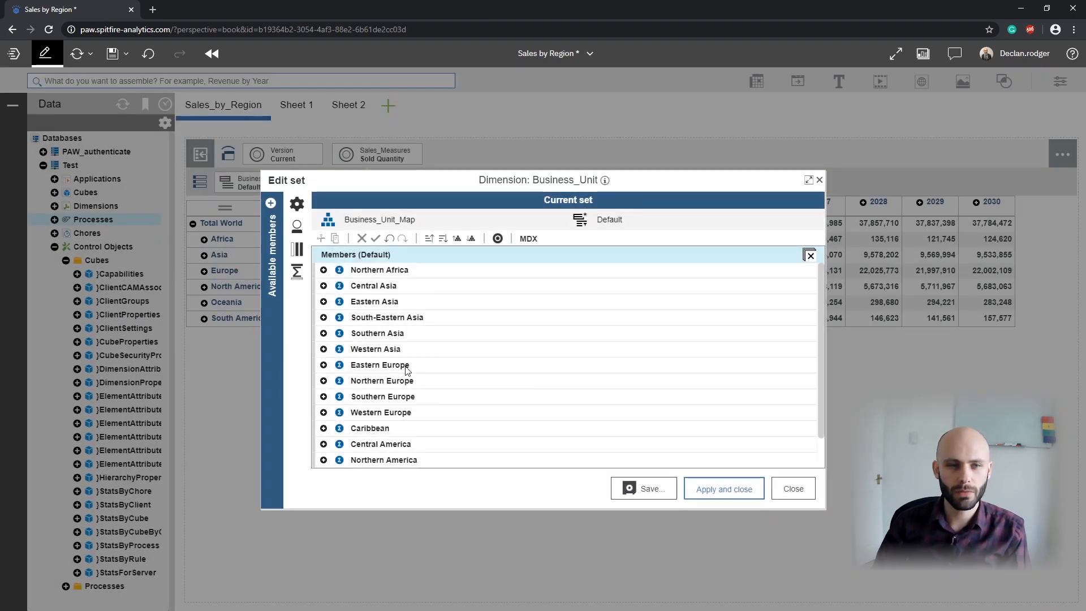
pyautogui.click(714, 490)
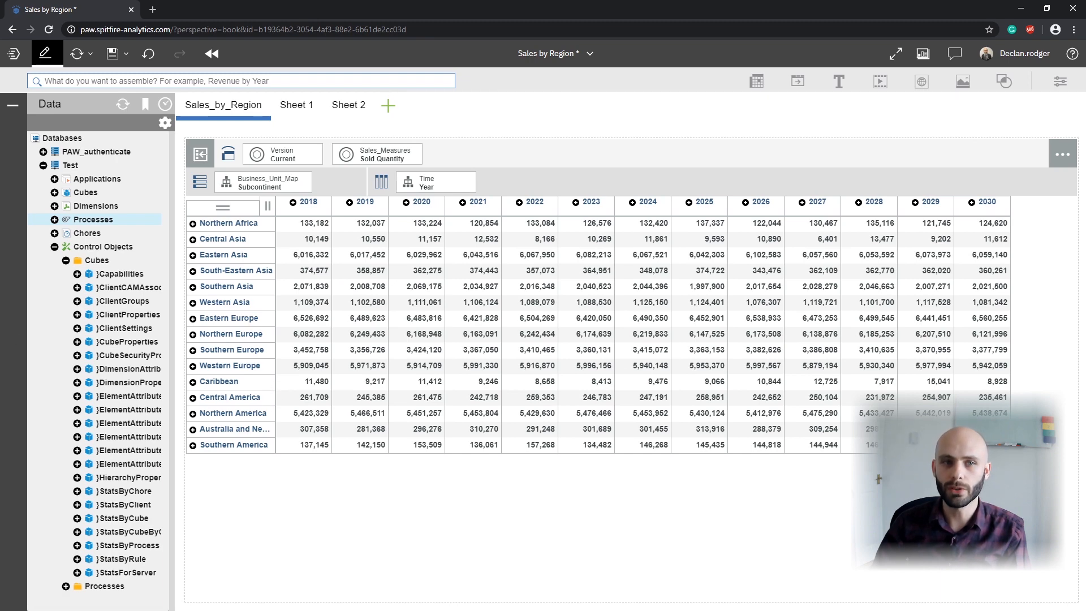
# Step: Switch to Excel, maximize its window and start the IBM Planning Analytics connection to PAW
pyautogui.hotkey('alt', 'Tab')
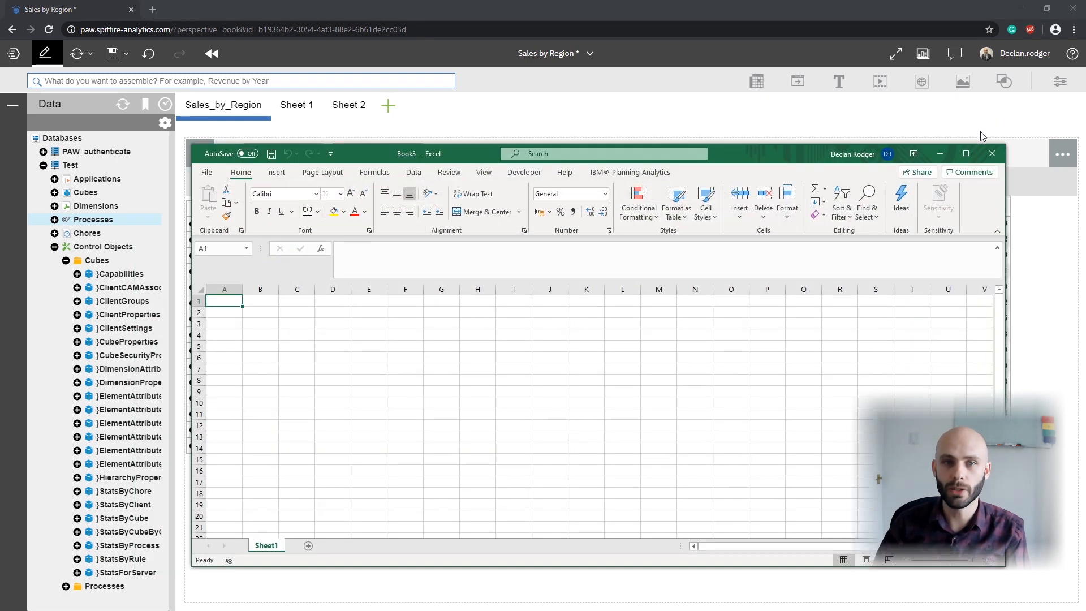
pyautogui.click(965, 153)
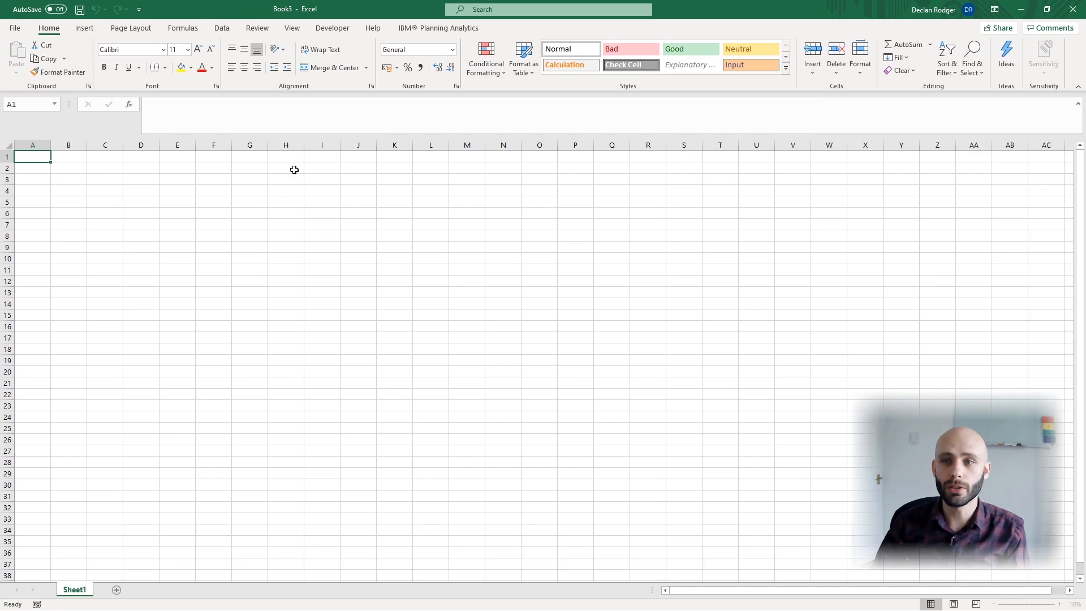
pyautogui.click(416, 29)
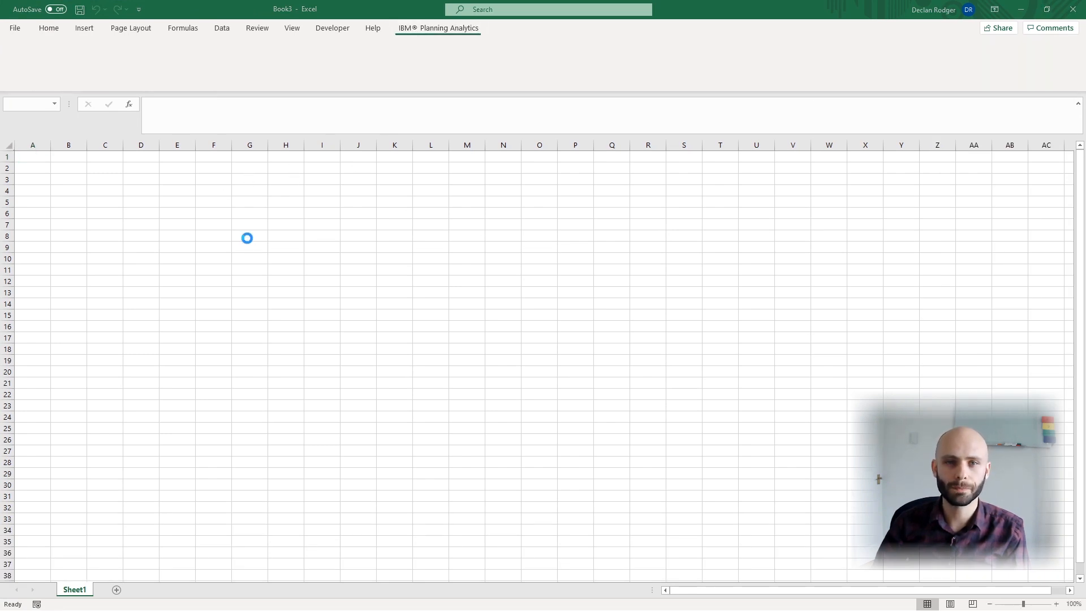
pyautogui.click(18, 53)
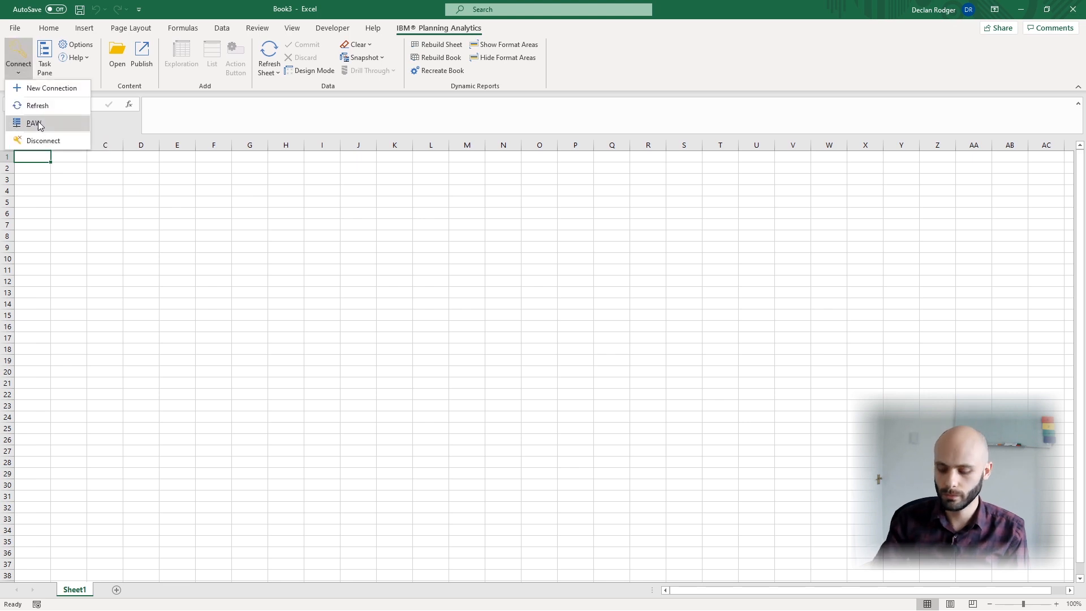
pyautogui.click(35, 123)
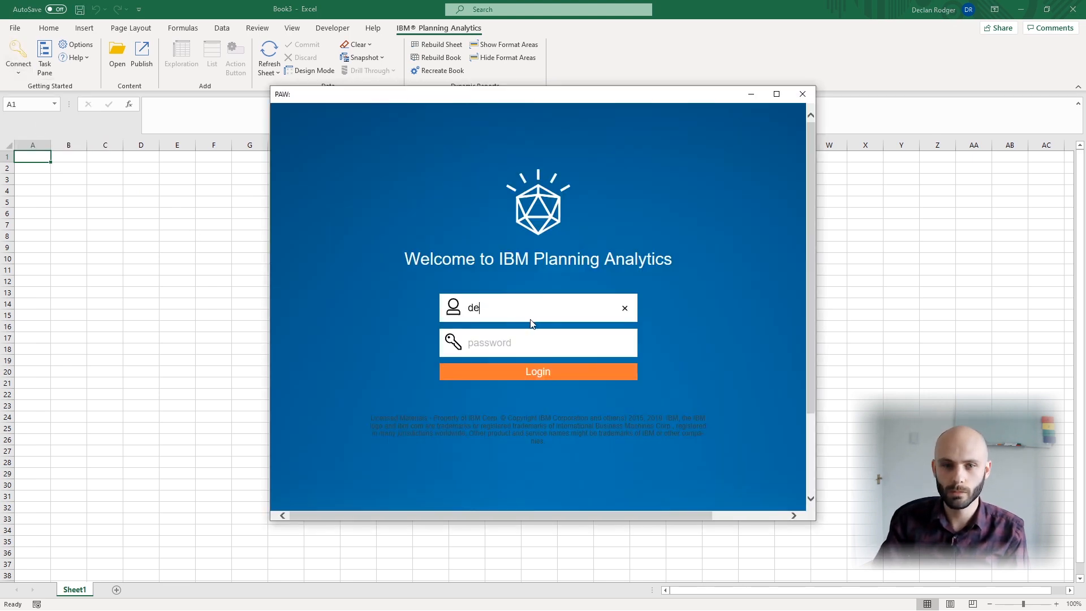
# Step: Log in to Planning Analytics with the account's user name and password, and select the Test datasource
pyautogui.press('Tab')
pyautogui.write('************')
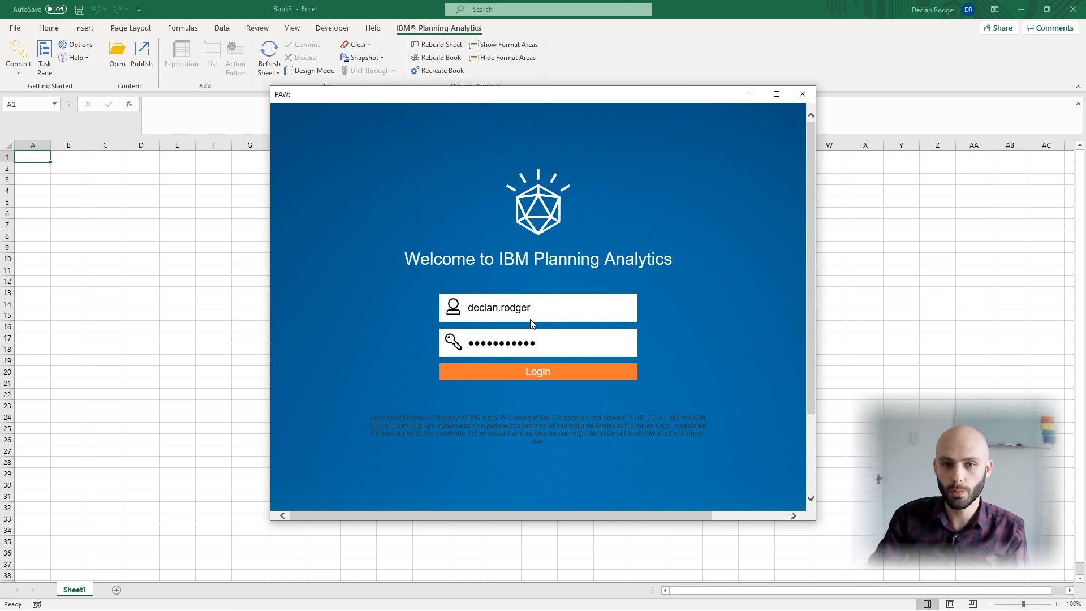
pyautogui.press('Return')
pyautogui.click(475, 247)
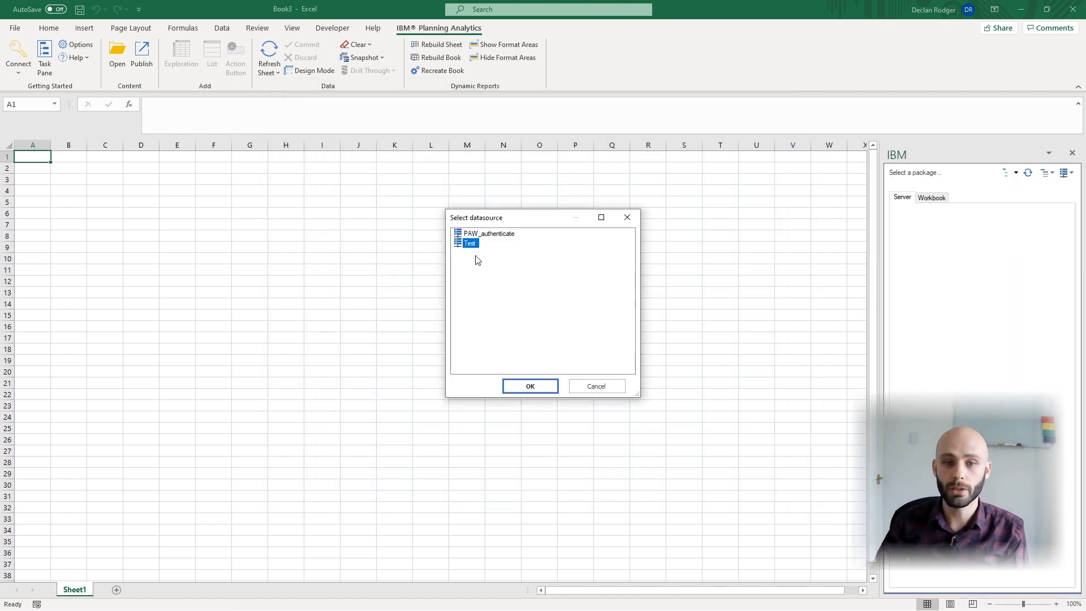
pyautogui.click(533, 383)
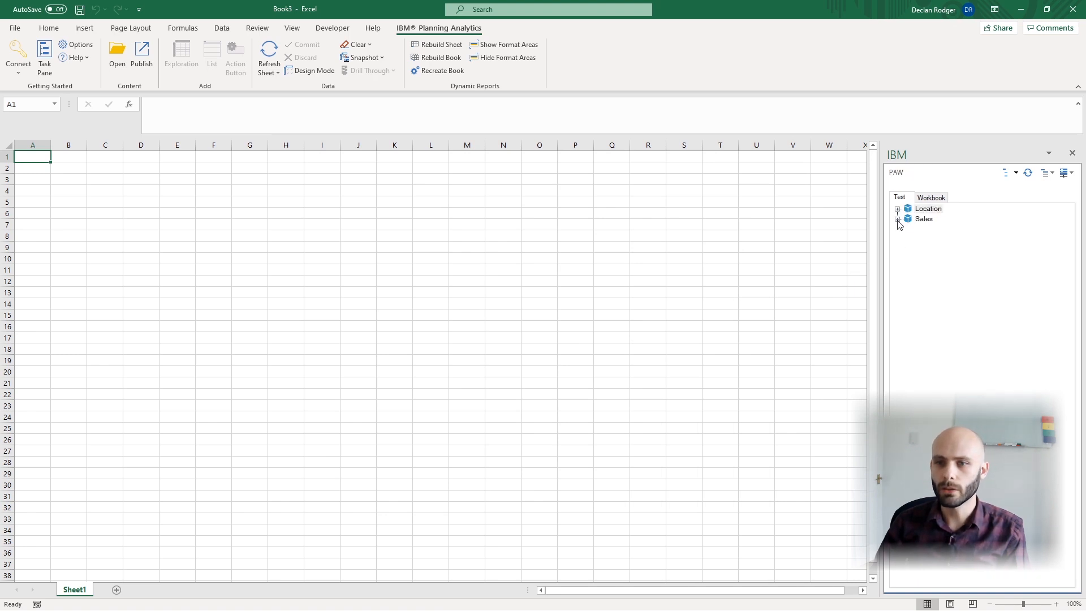
# Step: Expand the Sales cube's Business_Unit dimension down to the levels of the Business_Unit_Map hierarchy
pyautogui.click(898, 220)
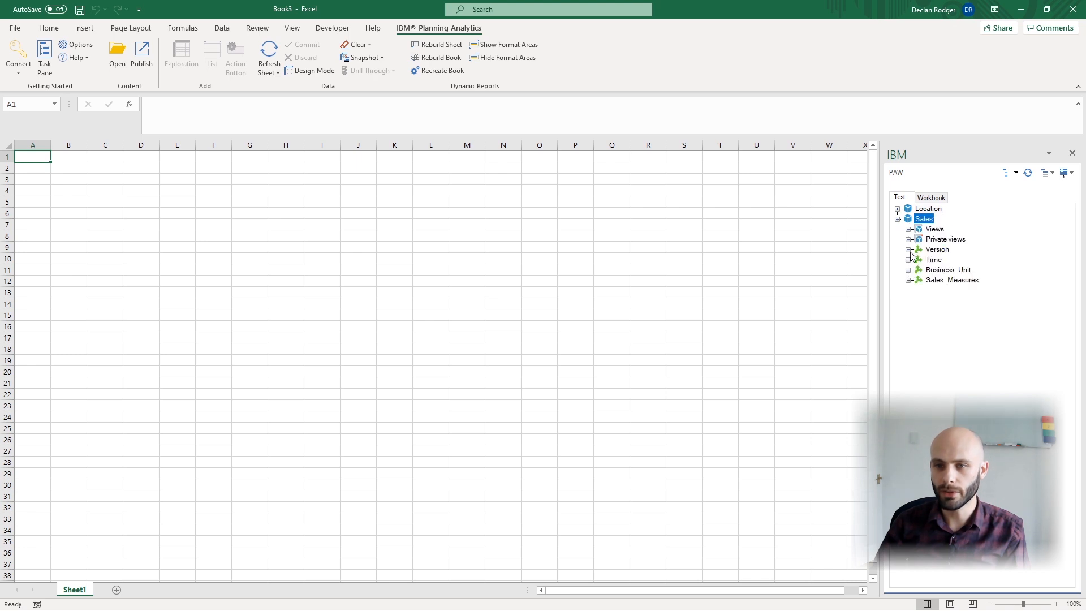
pyautogui.click(908, 270)
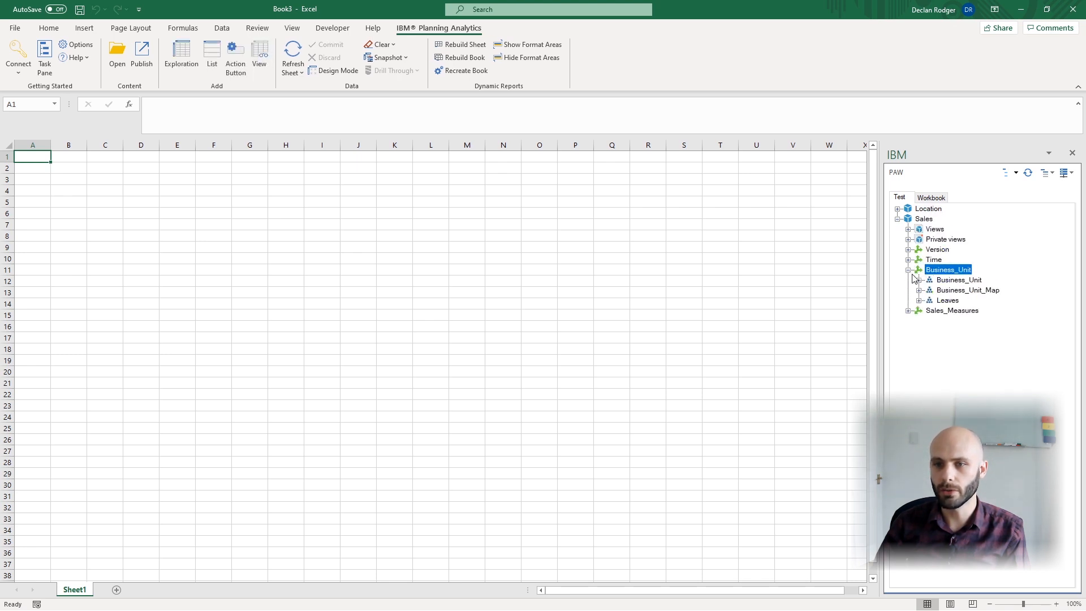
pyautogui.click(919, 290)
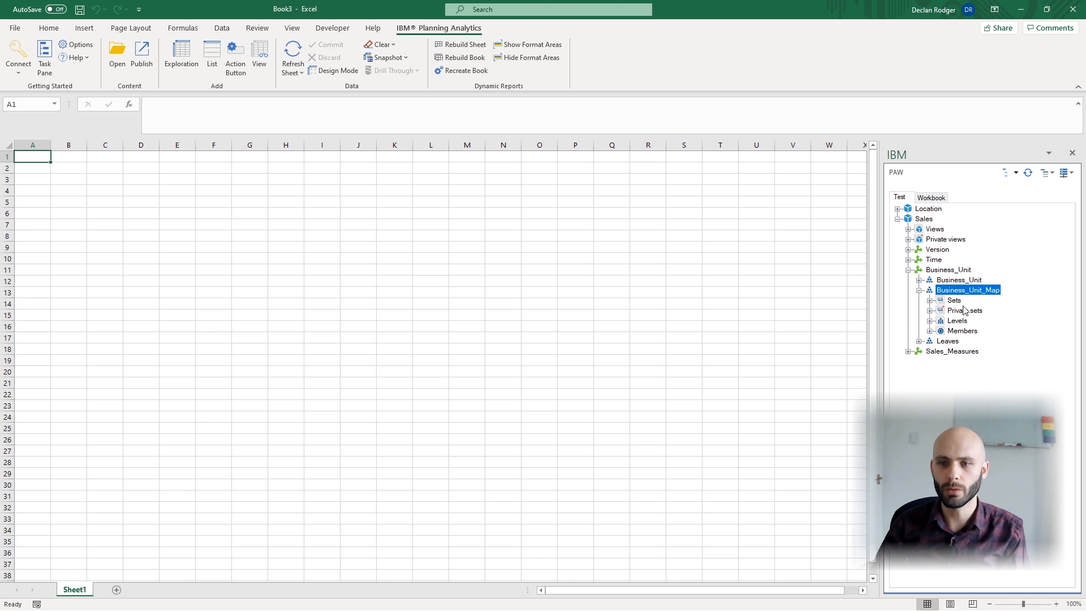
pyautogui.click(930, 321)
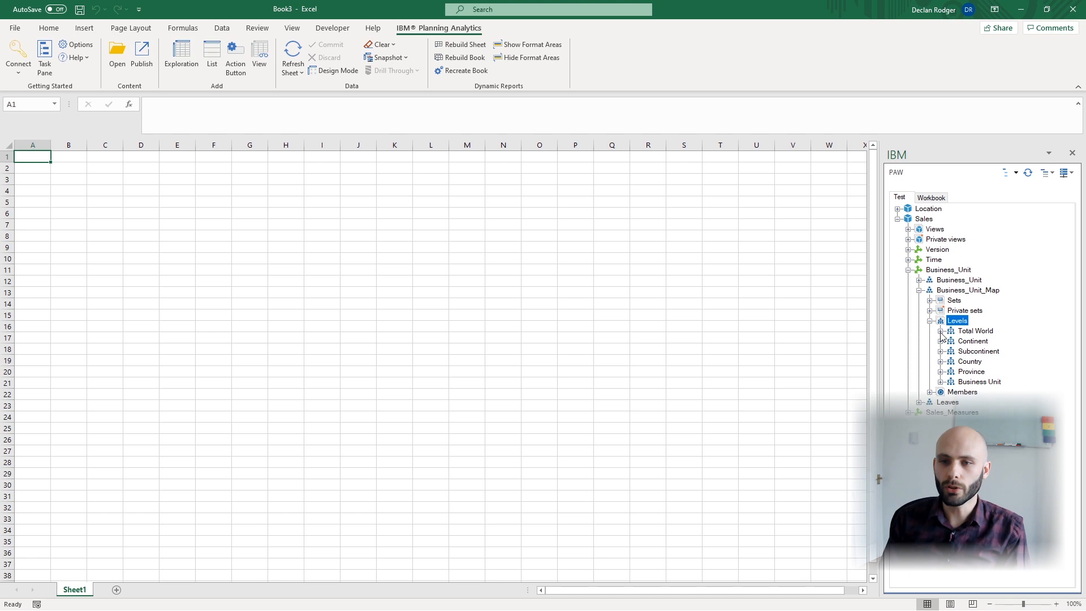
# Step: Create an Exploration of the Sales cube on the worksheet
pyautogui.rightClick(930, 222)
pyautogui.moveTo(968, 260)
pyautogui.click(885, 261)
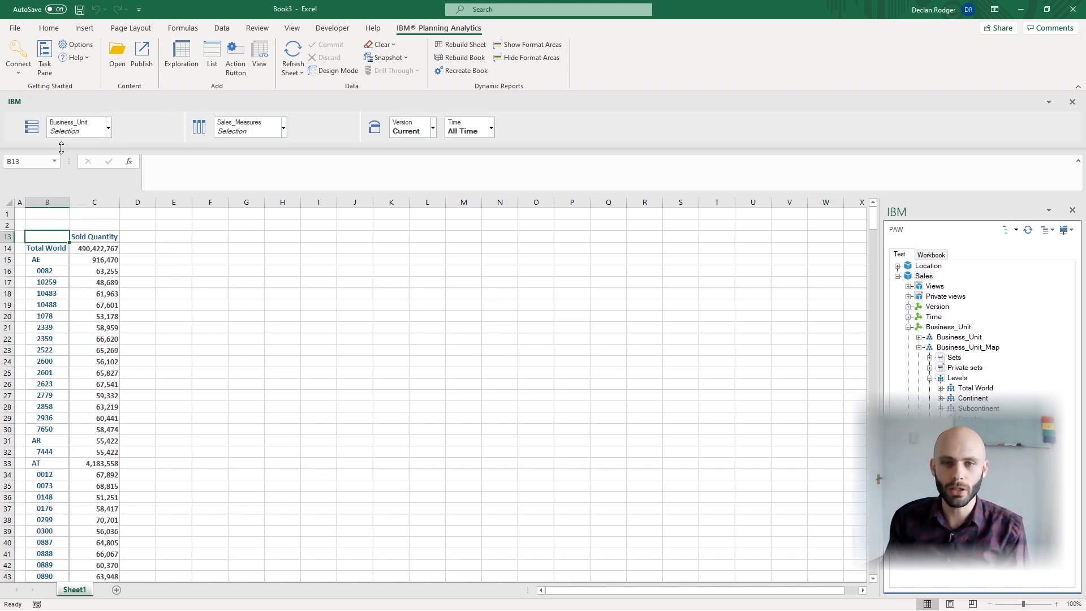
# Step: Remove Business_Unit from the exploration's rows and put the Country level of Business_Unit_Map there instead
pyautogui.click(75, 127)
pyautogui.click(73, 163)
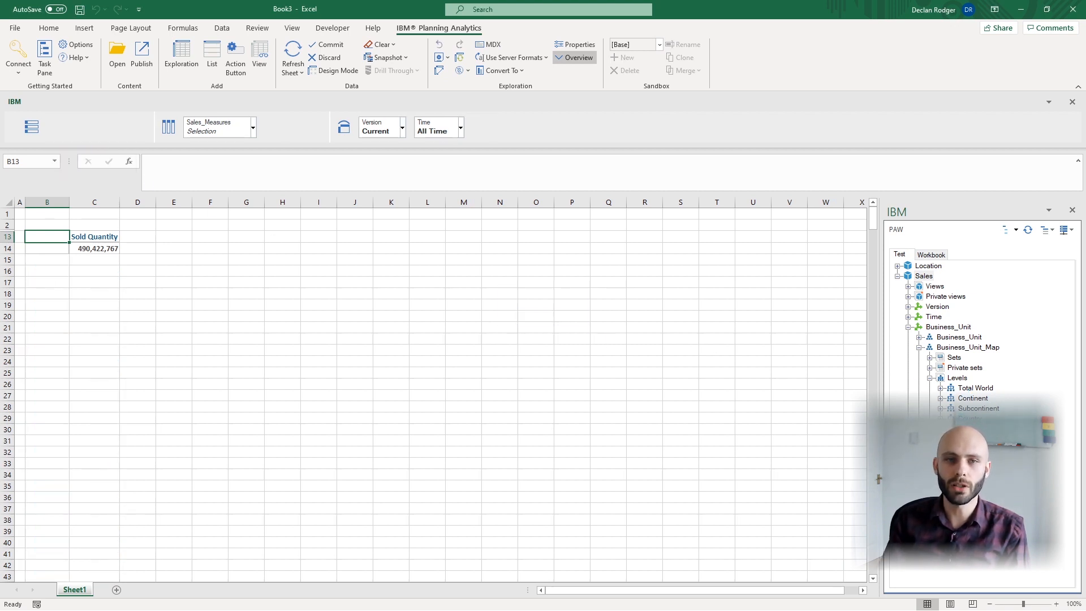
pyautogui.moveTo(970, 418)
pyautogui.mouseDown()
pyautogui.moveTo(193, 207)
pyautogui.moveTo(75, 131)
pyautogui.mouseUp()
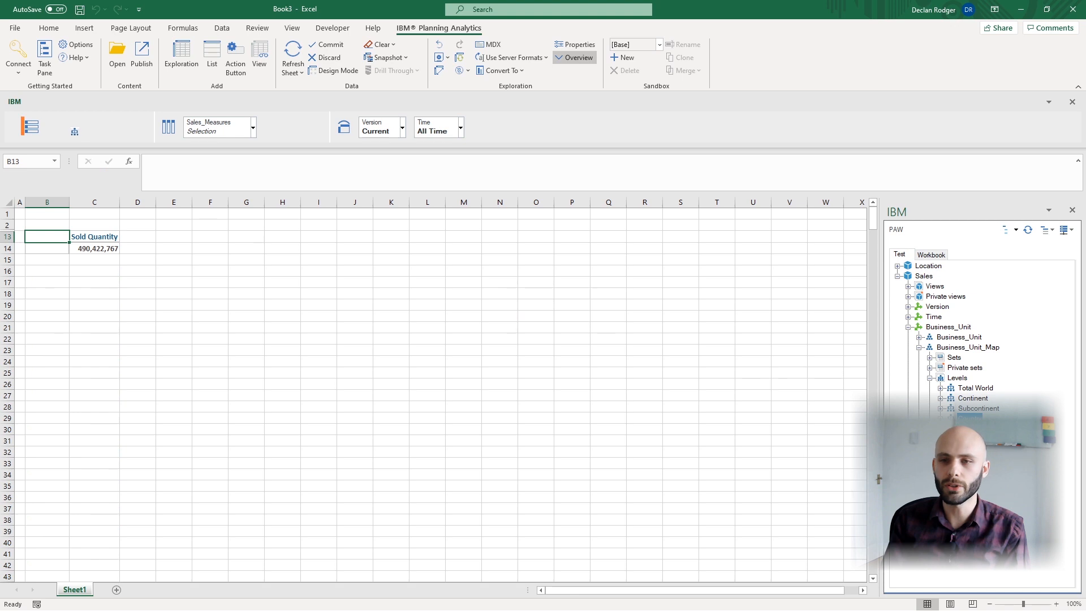